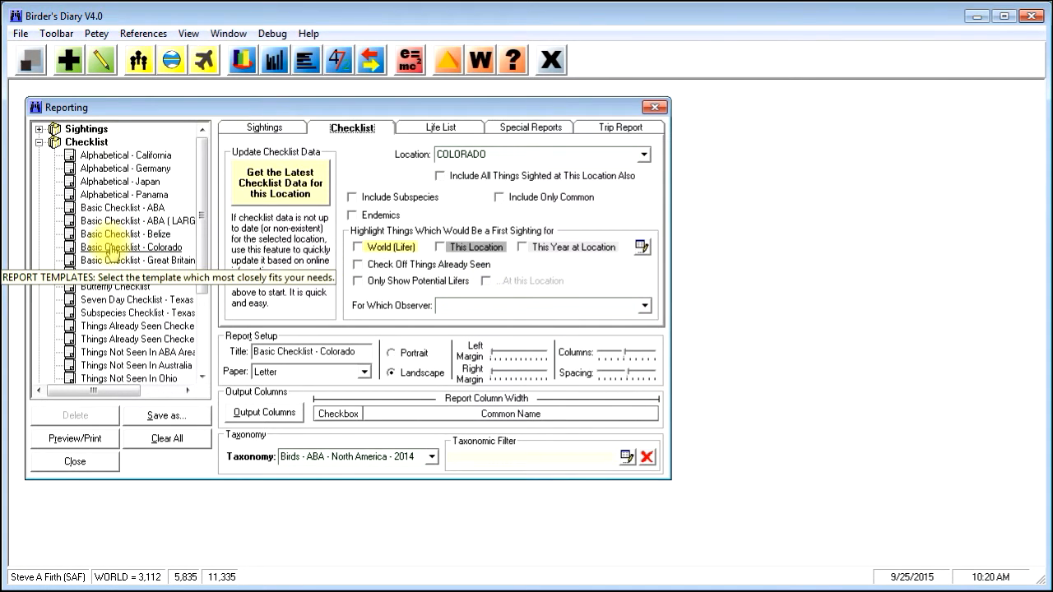
Load the Basic Checklist - Colorado template, look at the Seven Day Checklist - Texas template, and return to the Colorado one
click(113, 247)
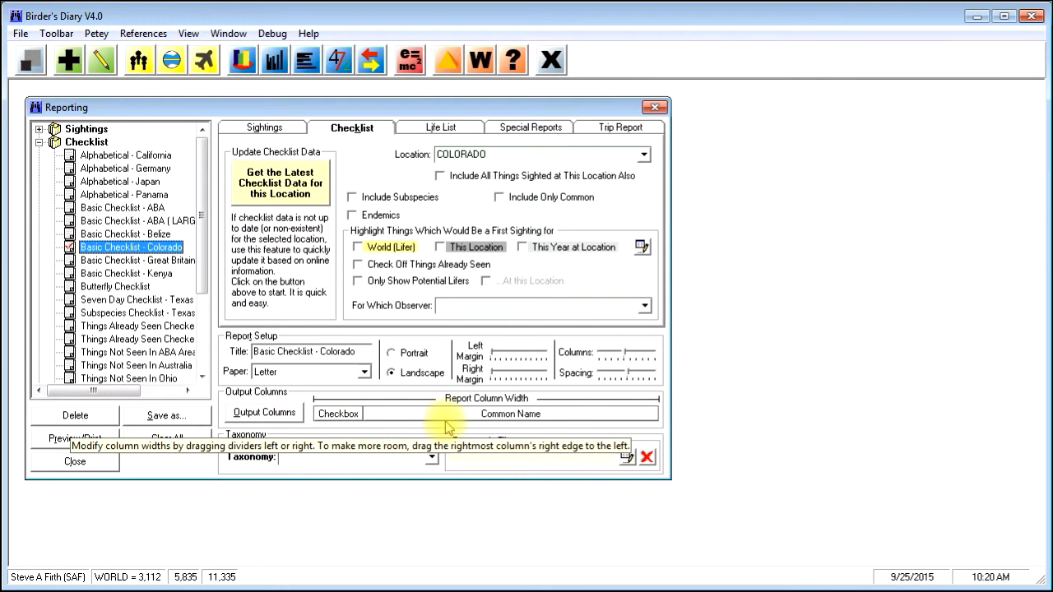
click(129, 300)
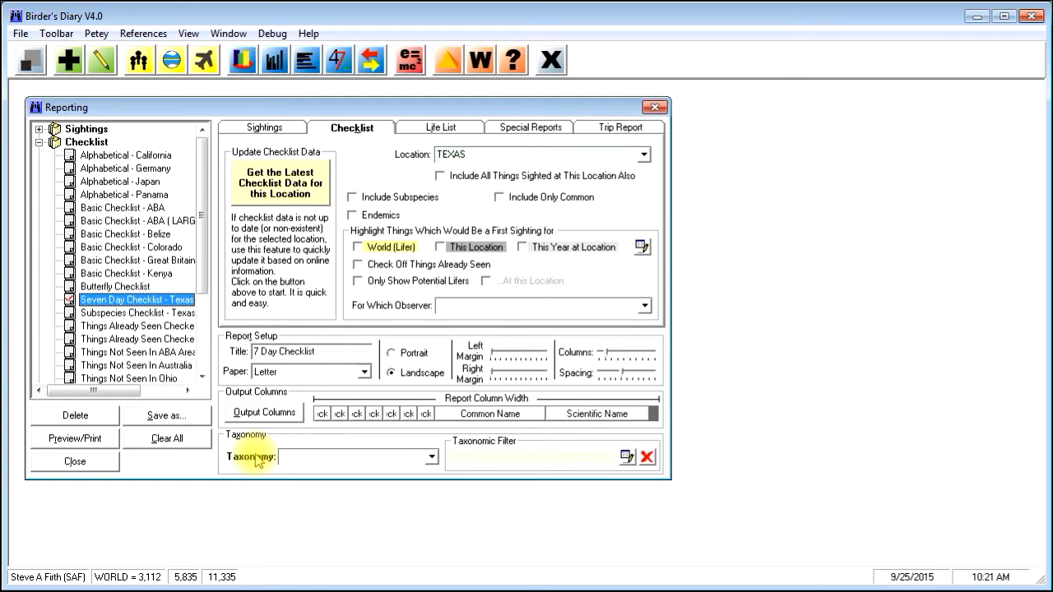
click(106, 250)
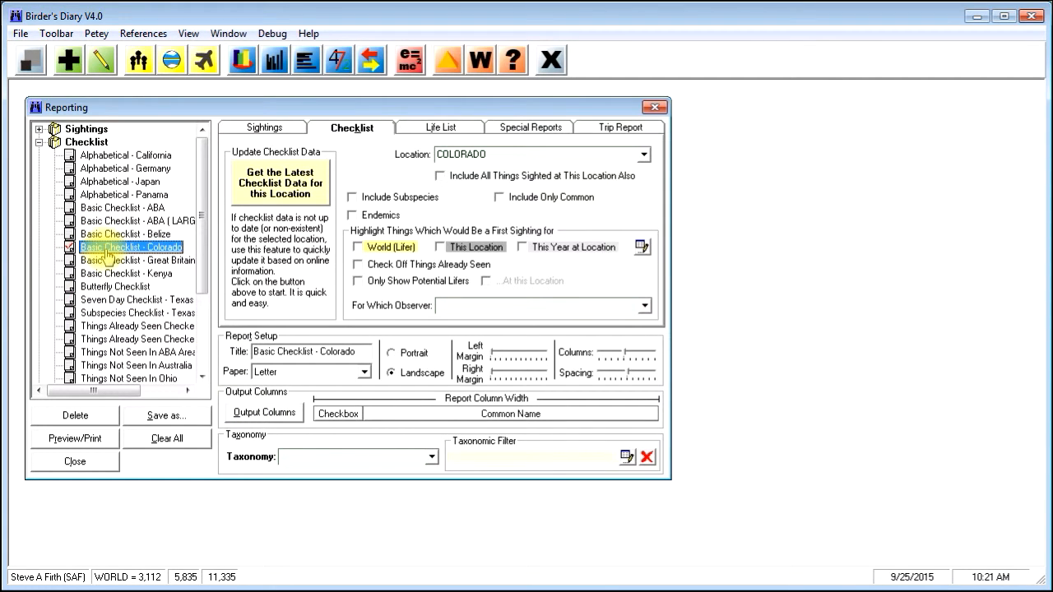
Set the report's taxonomy to Birds - ABA - North America - 2014, preview the Colorado checklist, and close the preview
click(306, 455)
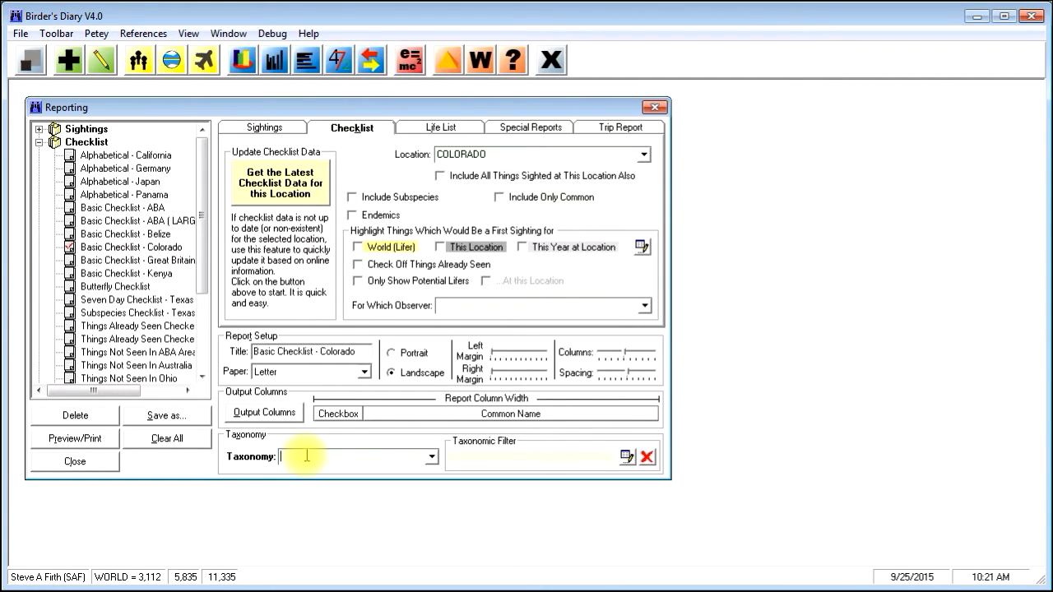
text(Birds - ABA - North America - 2014)
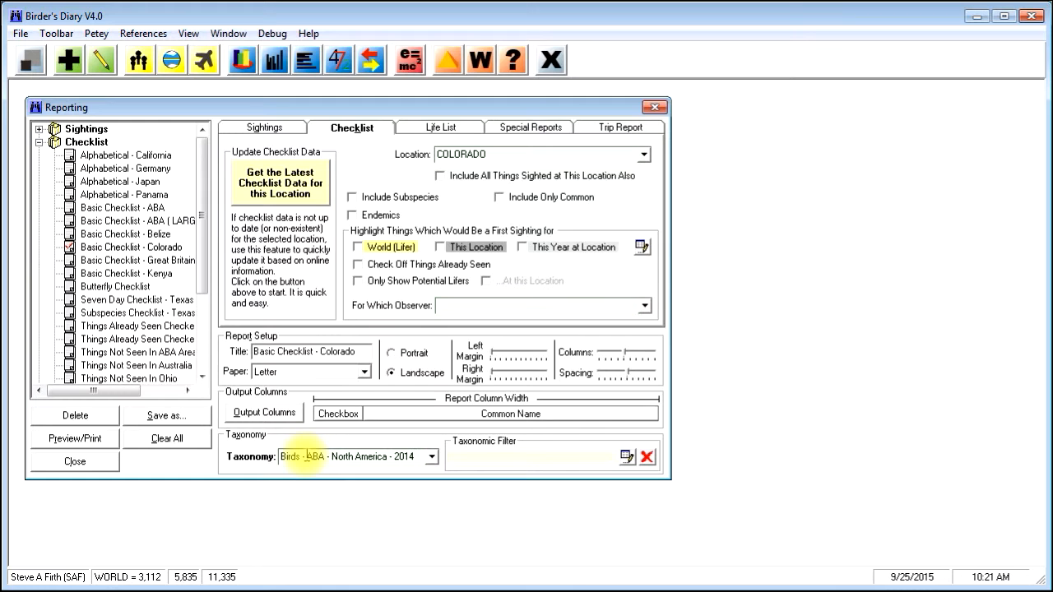
click(75, 438)
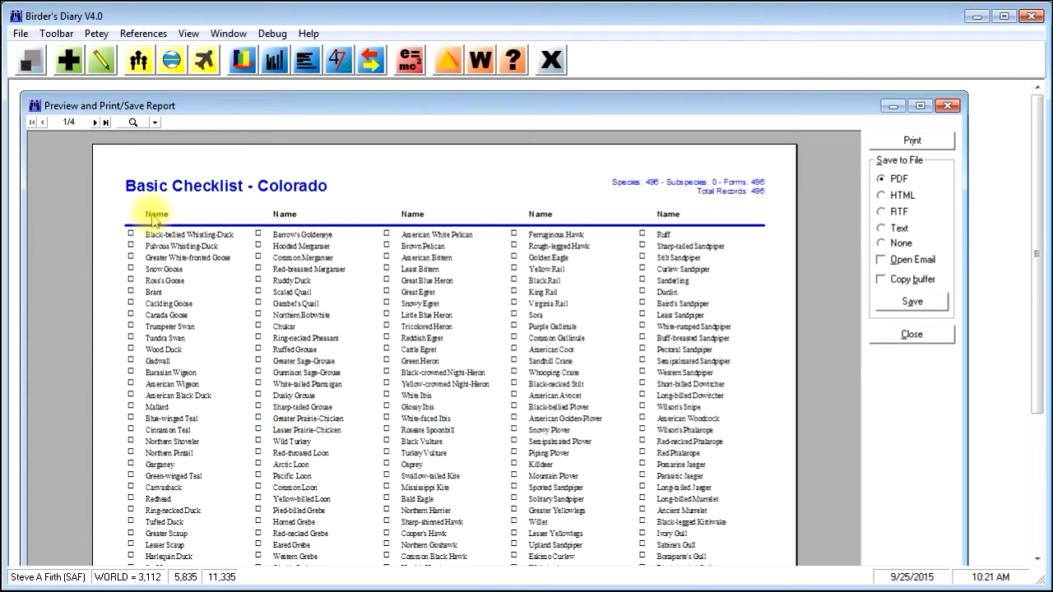
click(913, 334)
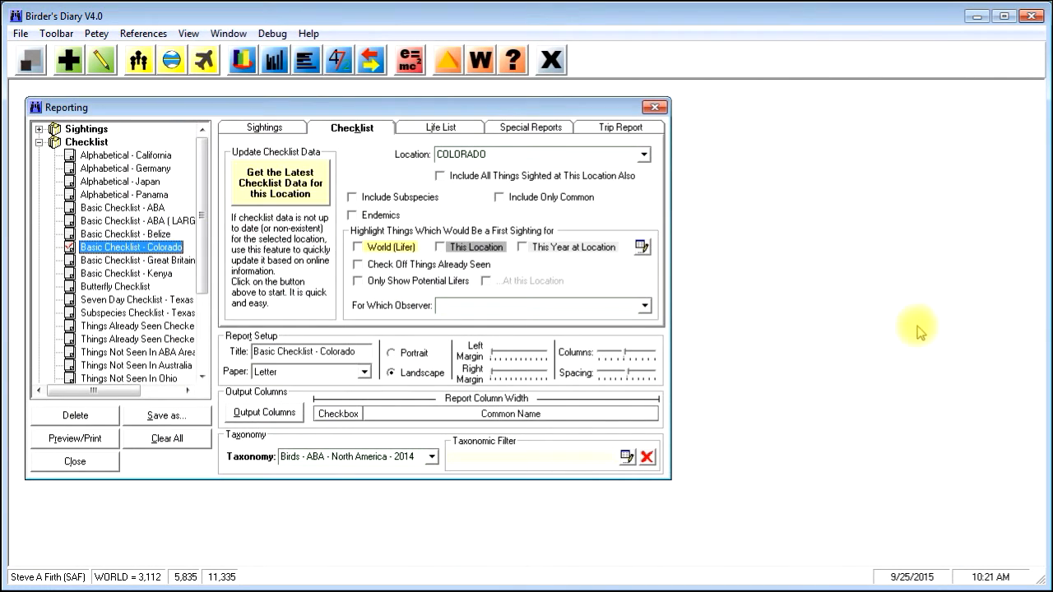
Clear the column header of the Common Name output column, then preview the checklist and close the preview
click(260, 416)
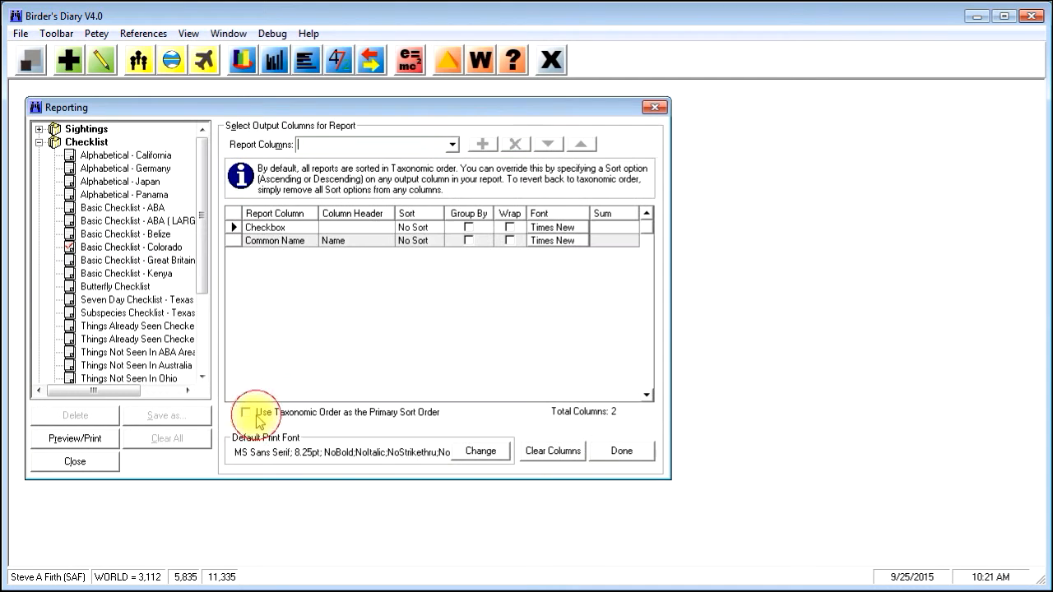
click(356, 241)
key(BackSpace)
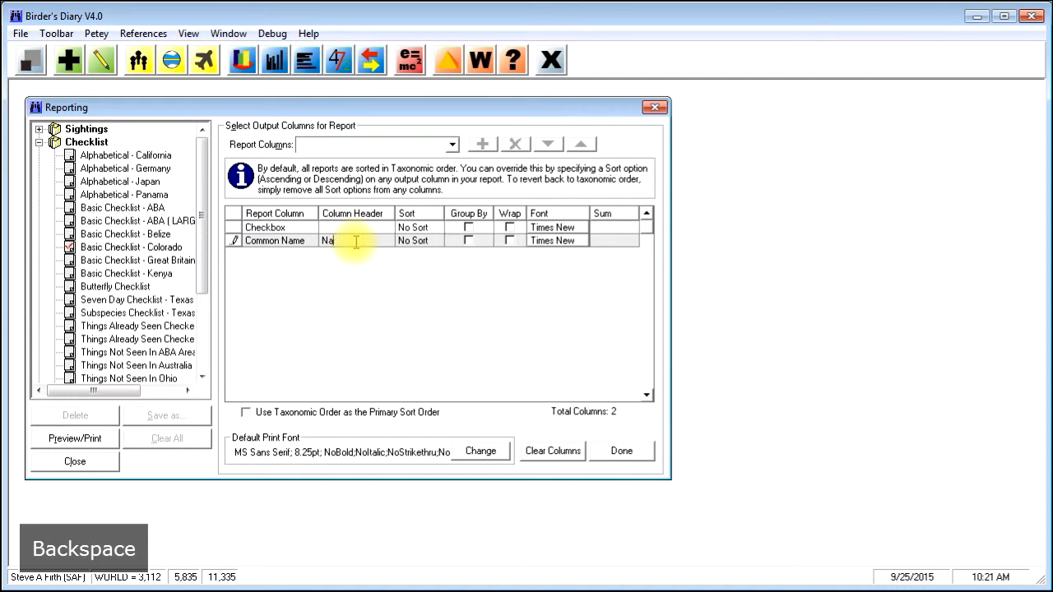
click(627, 452)
click(69, 442)
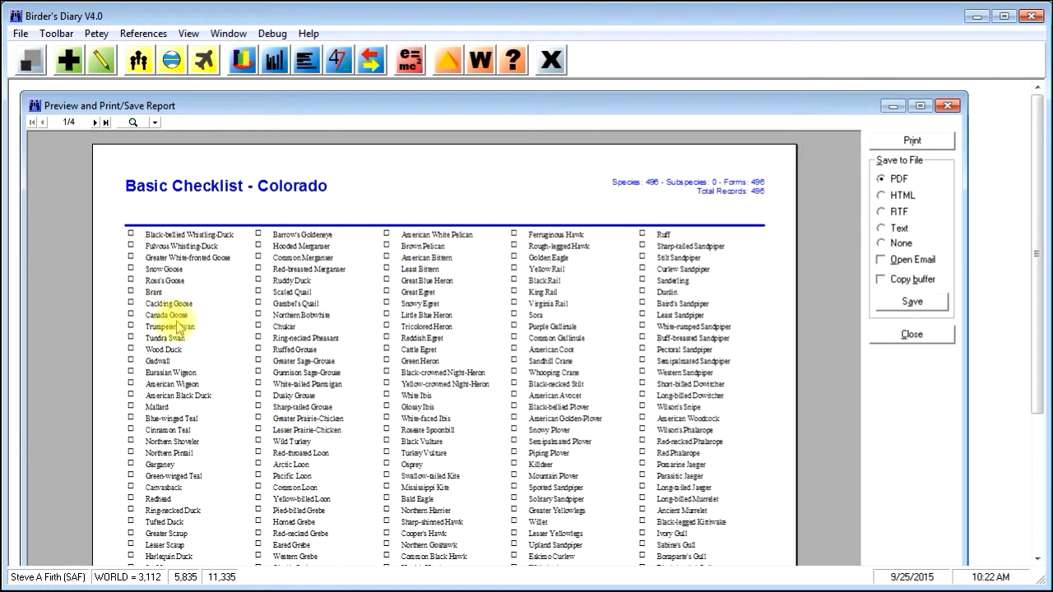
click(911, 335)
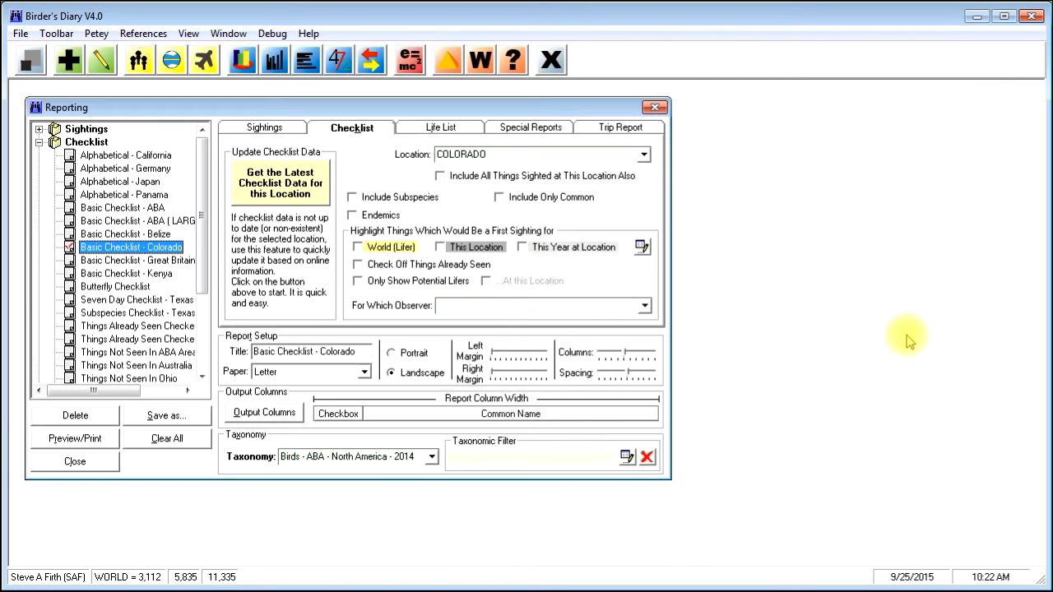
Add the Family Desc output column to the report and move it above Checkbox and Common Name
click(257, 420)
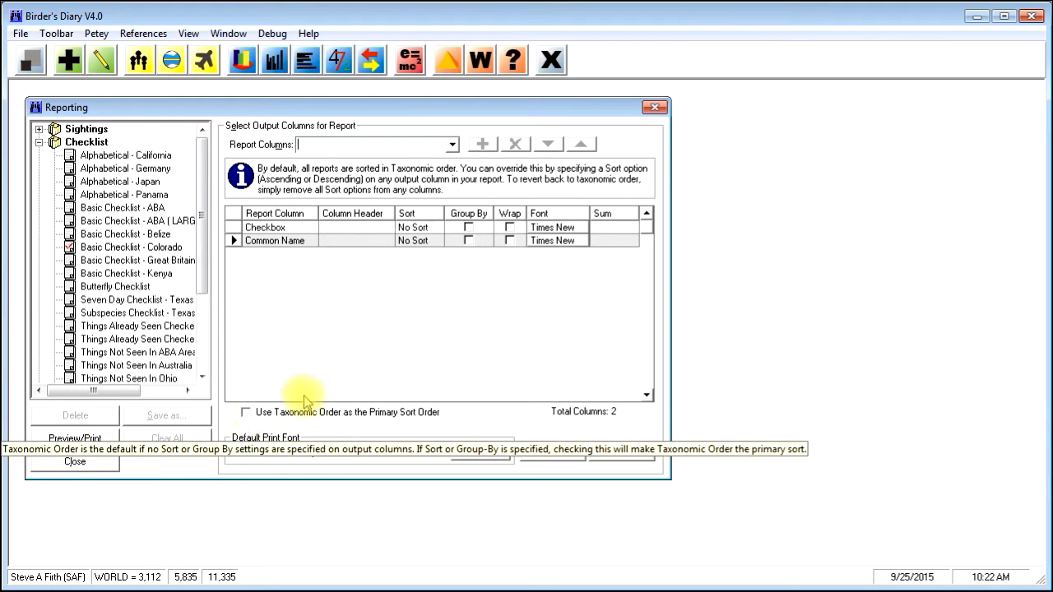
click(451, 145)
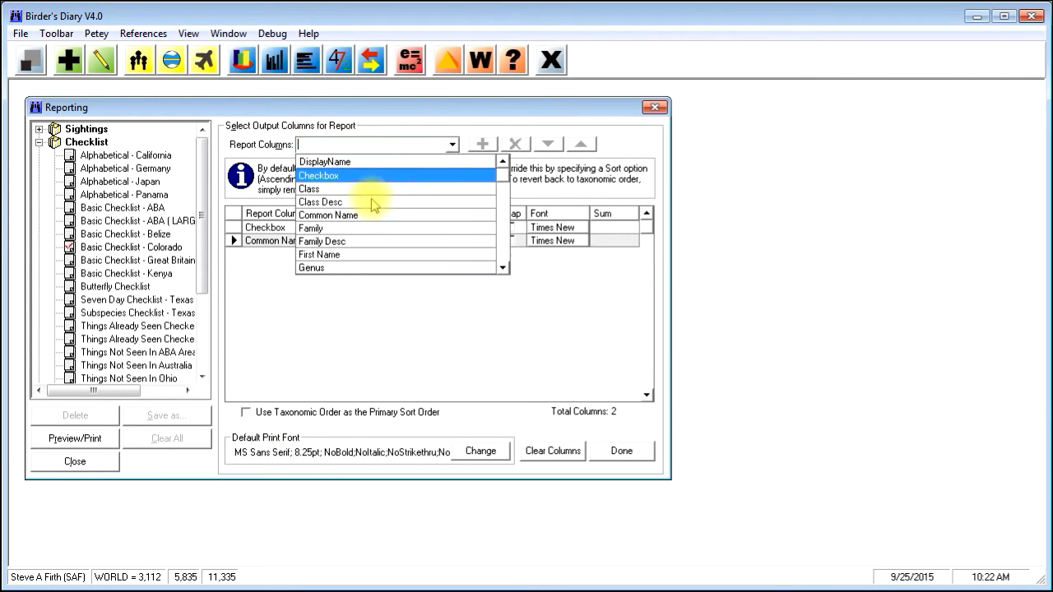
click(333, 240)
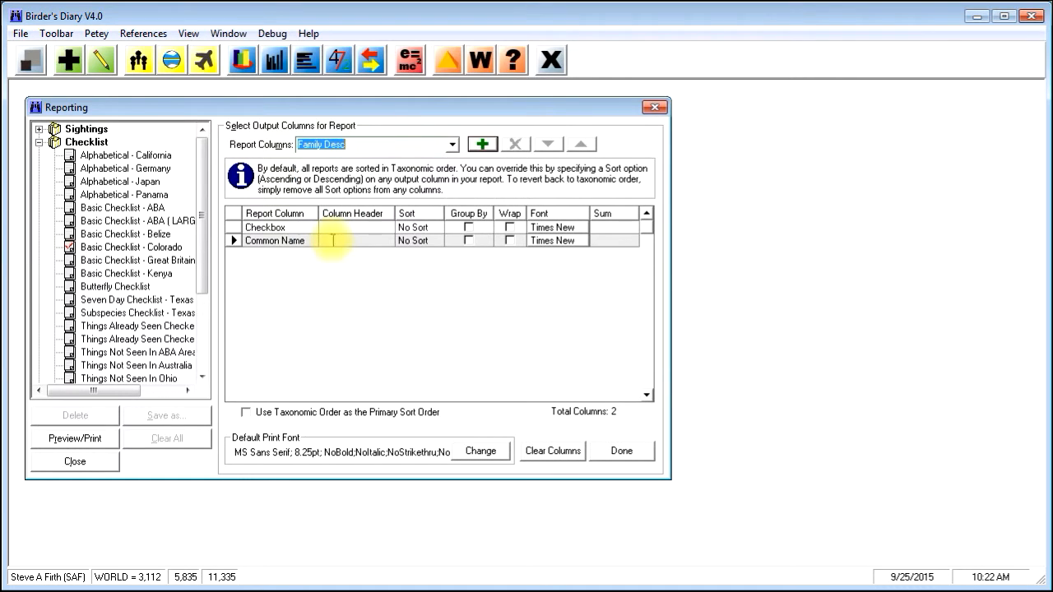
click(482, 144)
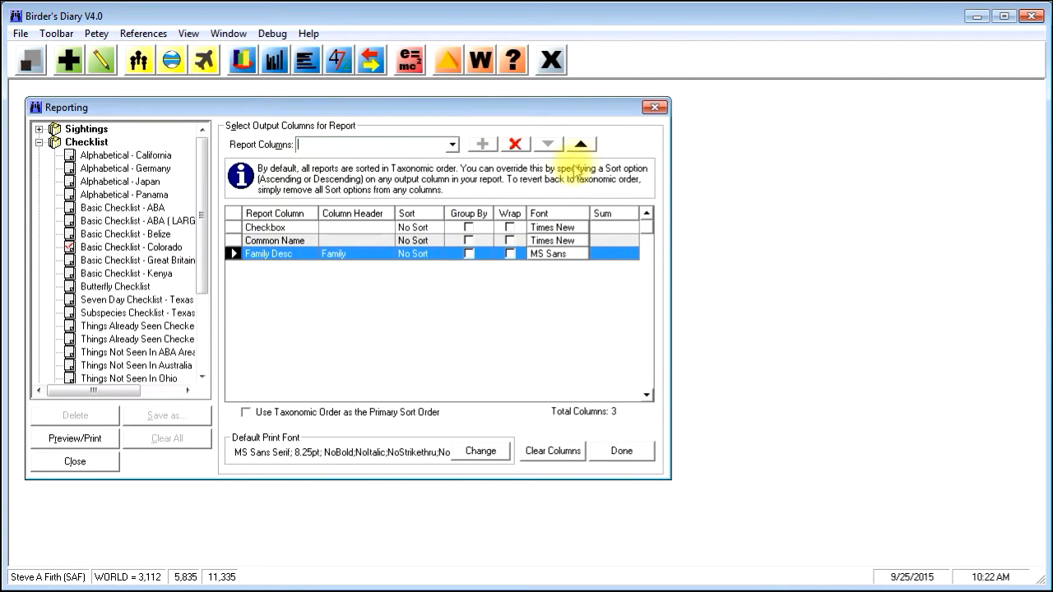
click(580, 145)
click(580, 145)
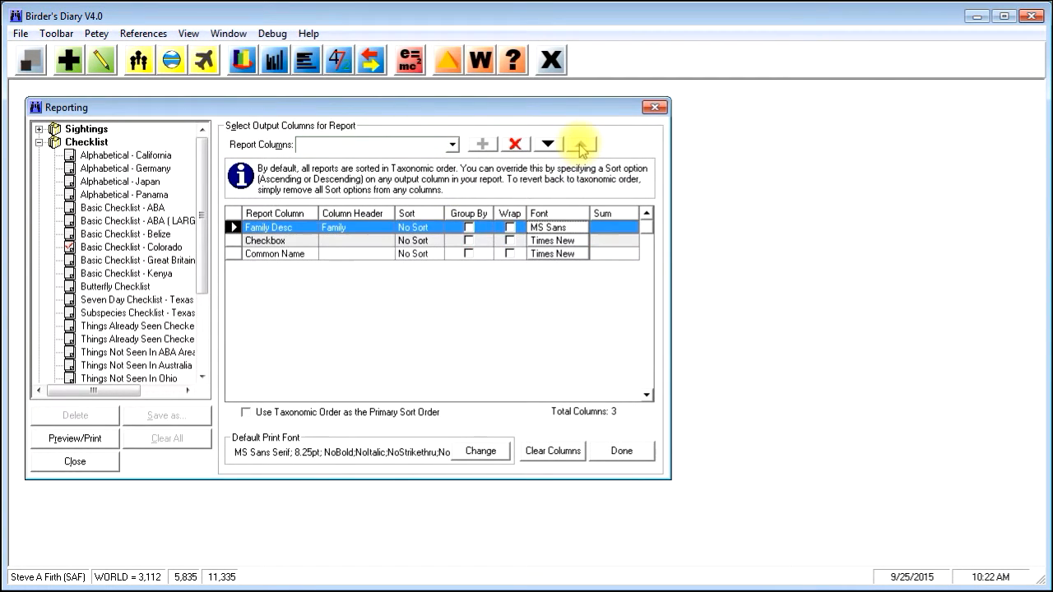
Turn on Group By and Wrap for the Family Desc column, then preview the grouped checklist and close the preview
click(468, 230)
click(469, 229)
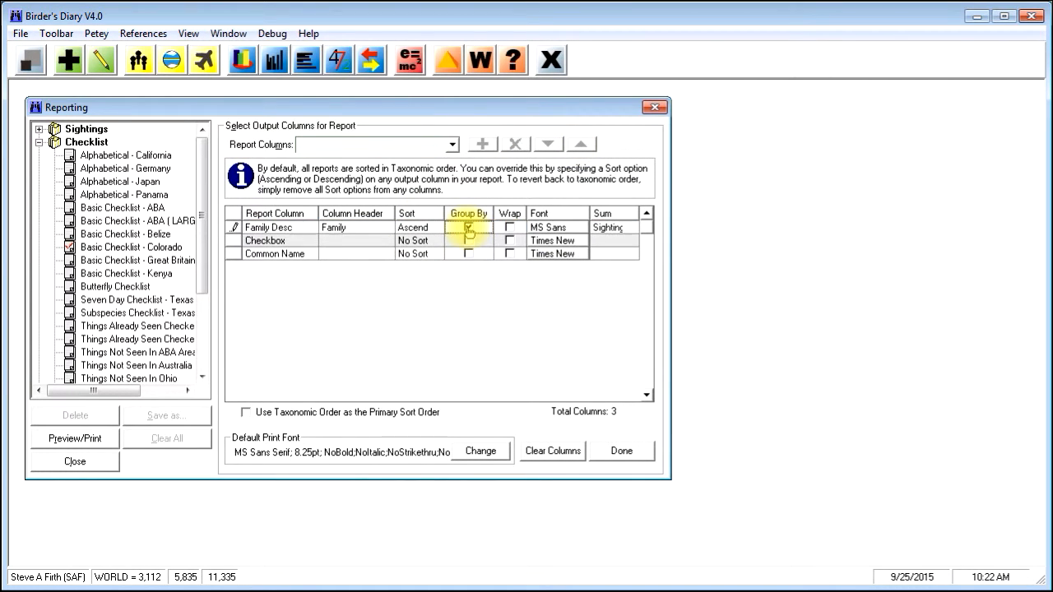
click(510, 228)
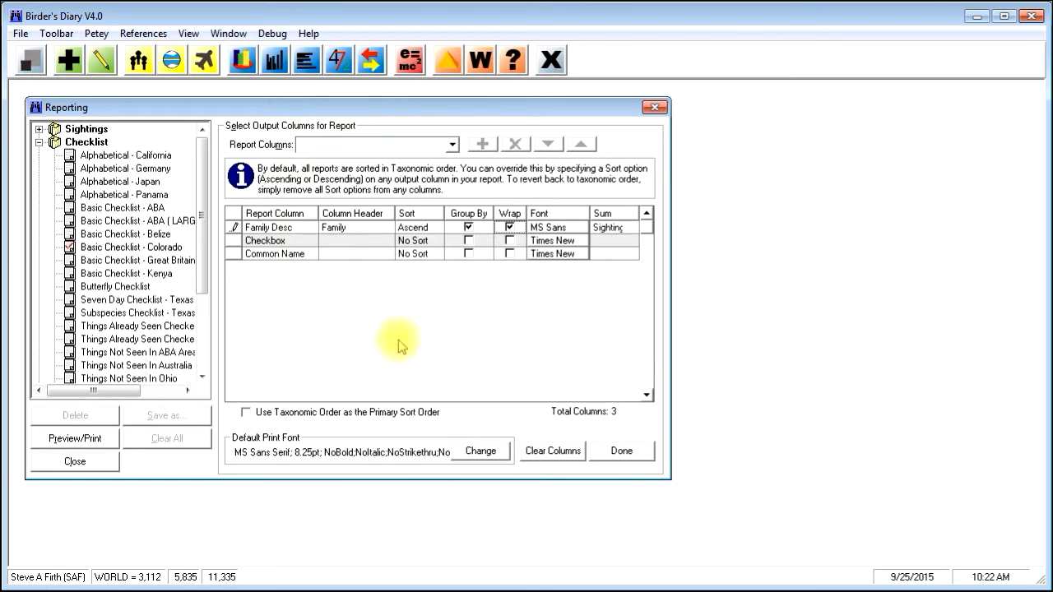
click(617, 452)
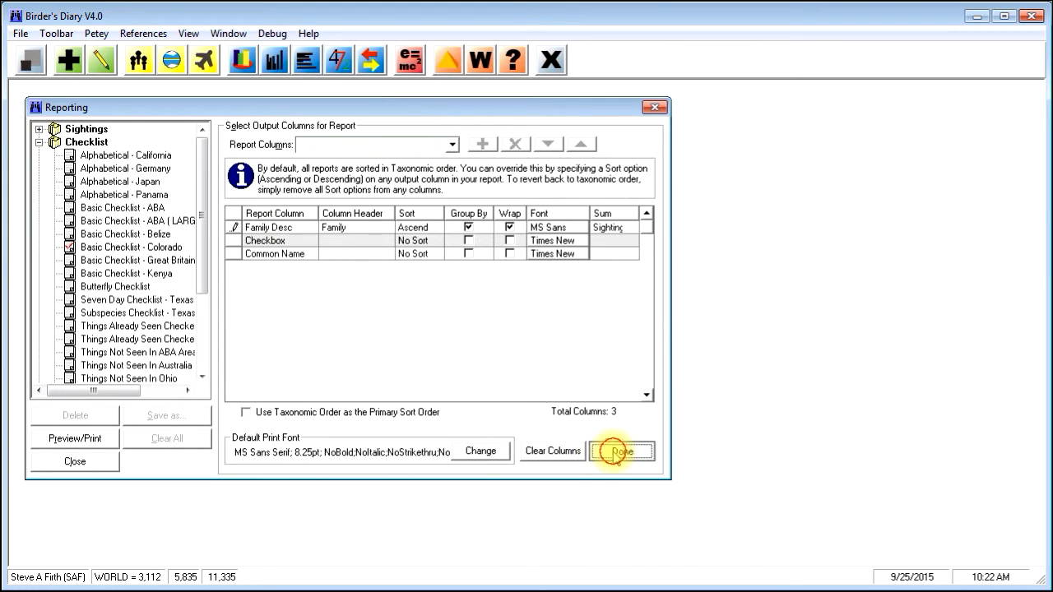
click(71, 442)
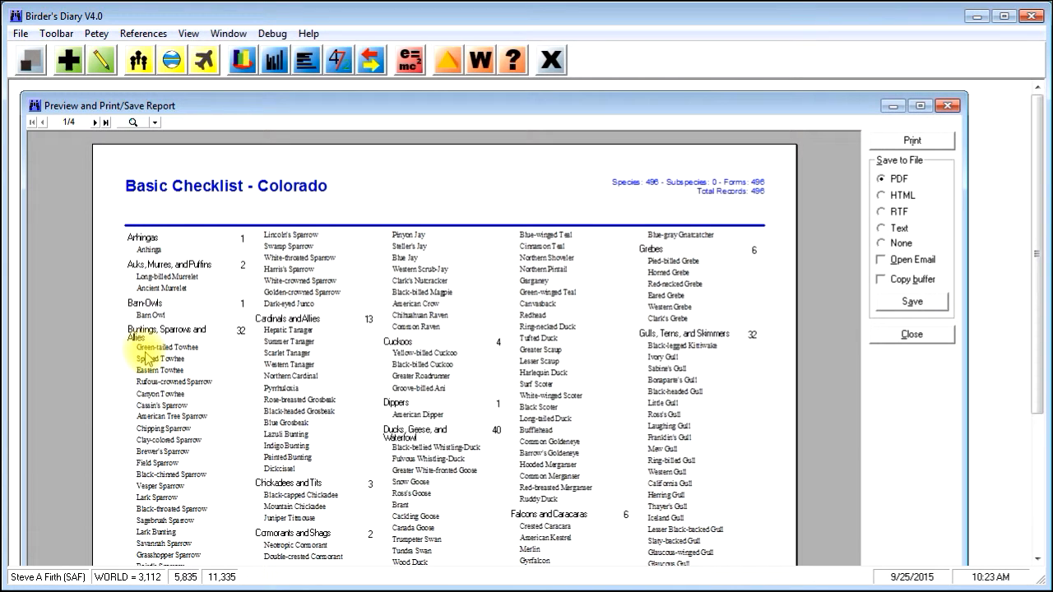
click(903, 340)
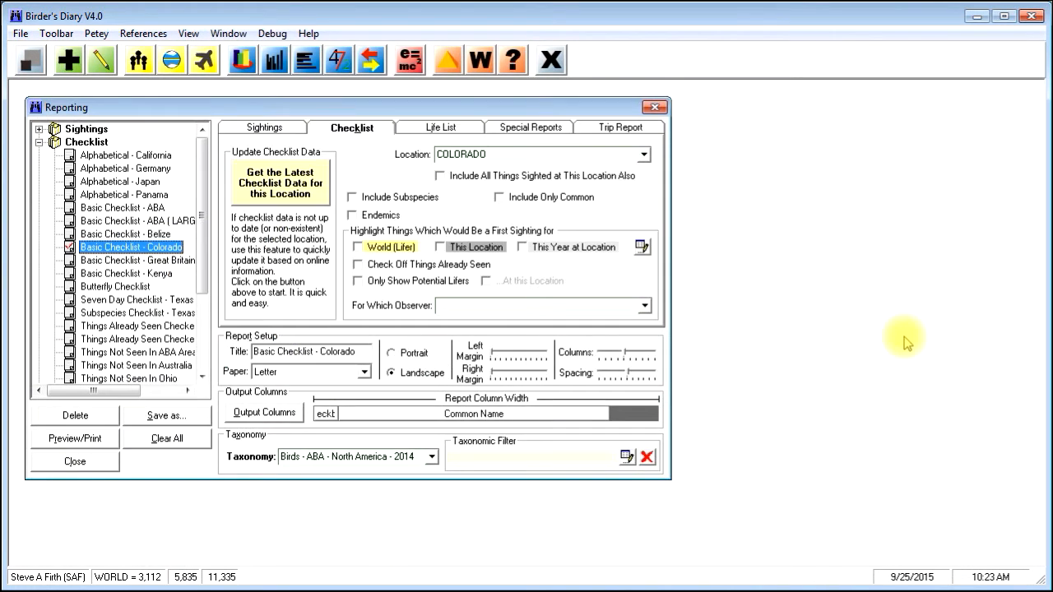
Use taxonomic order as the report's primary sort order, then preview the checklist and close the preview
click(288, 413)
click(244, 413)
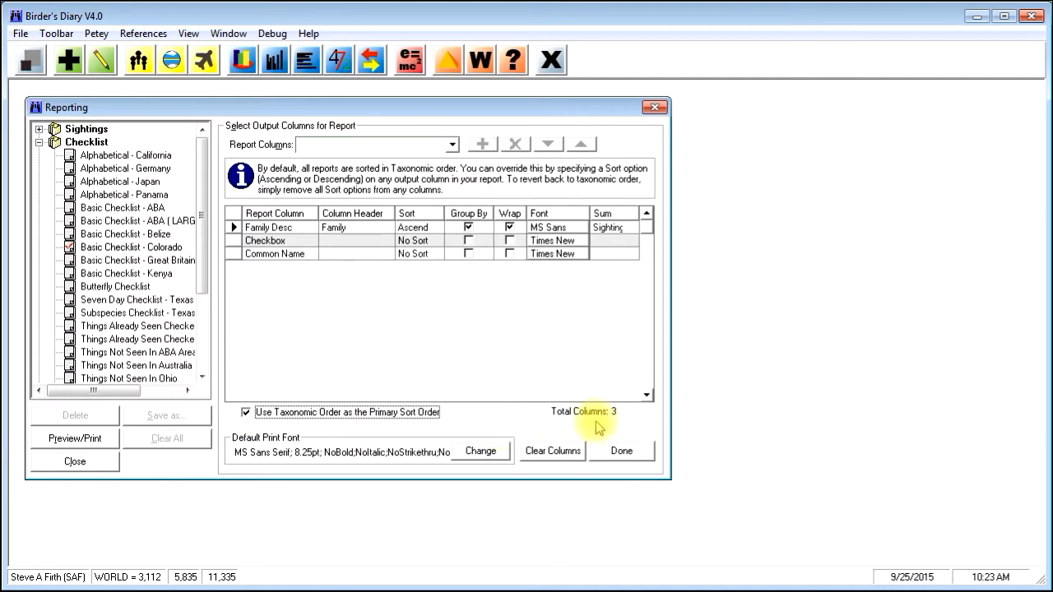
click(627, 453)
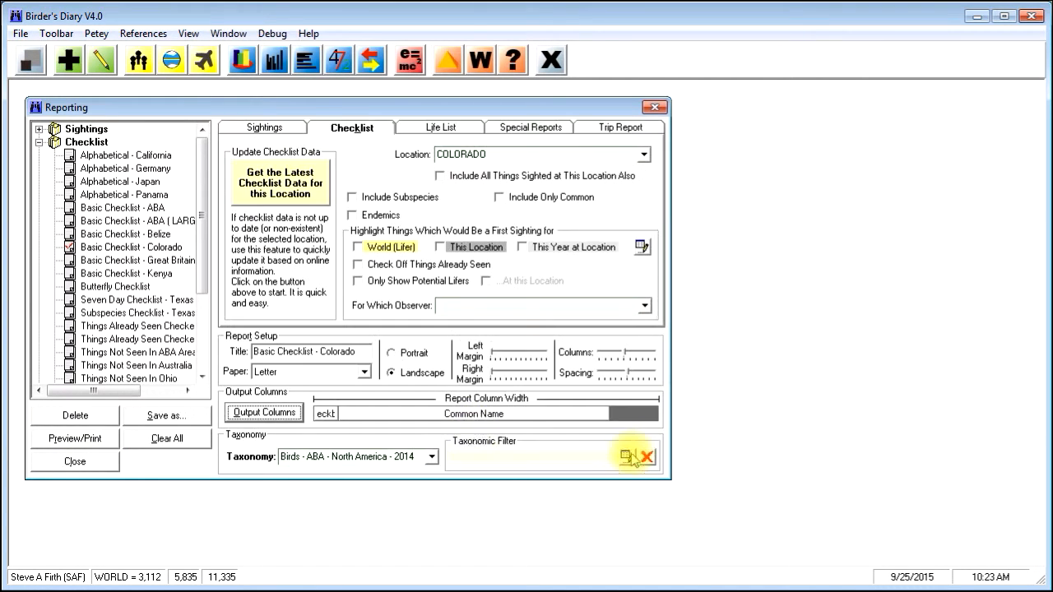
click(75, 438)
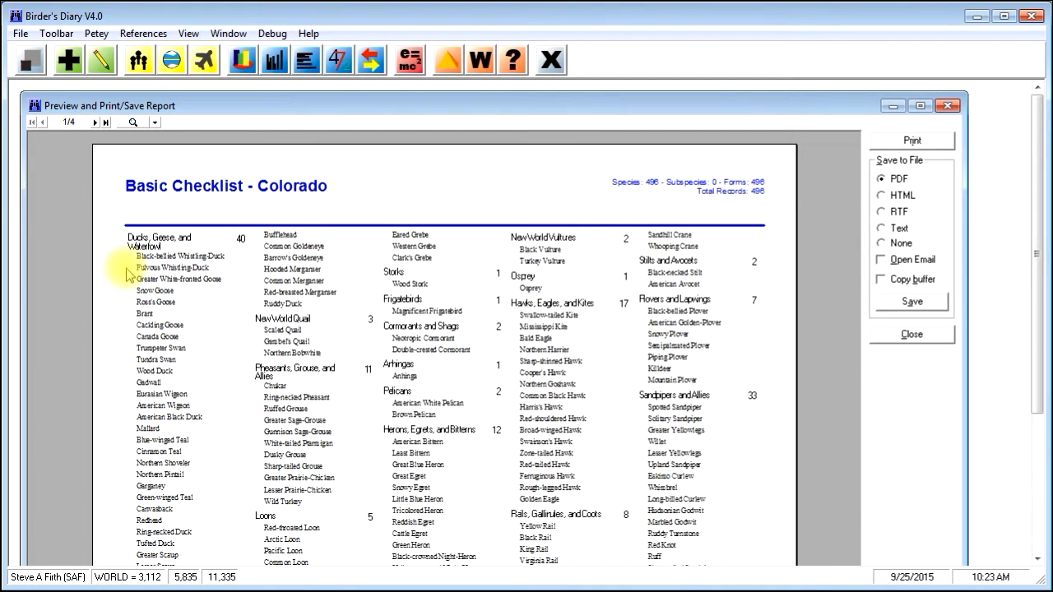
click(908, 336)
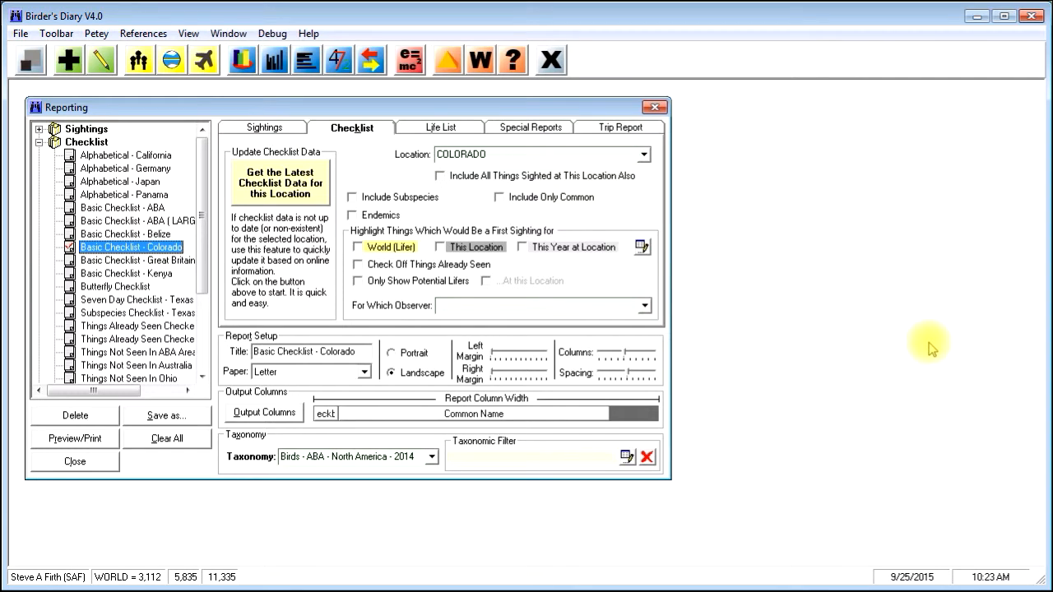
Widen the Checkbox column slightly in the report column widths, then preview the checklist and close the preview
click(338, 413)
drag(338, 413, 350, 413)
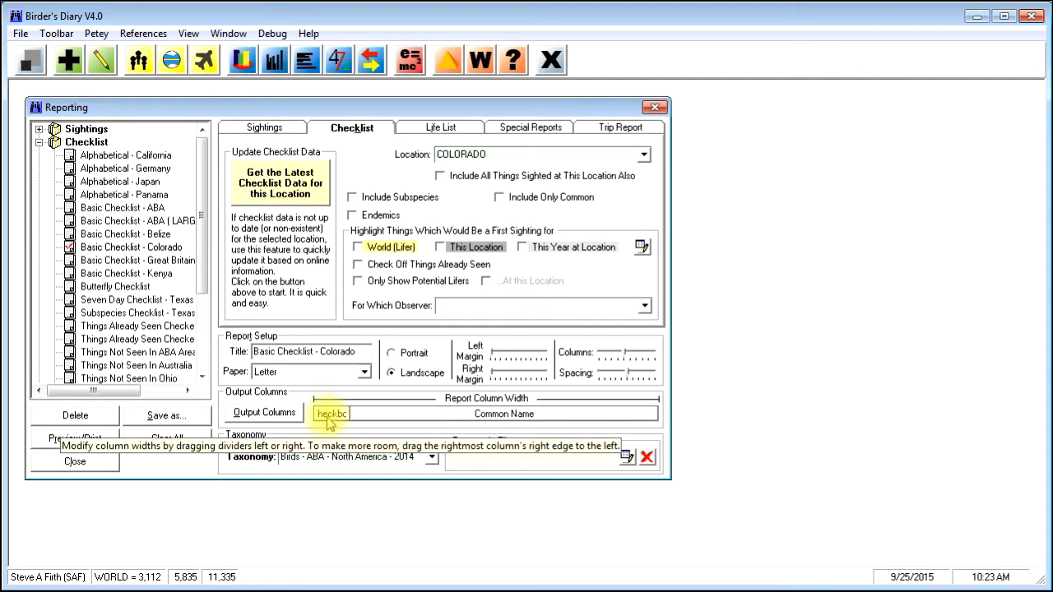
click(92, 438)
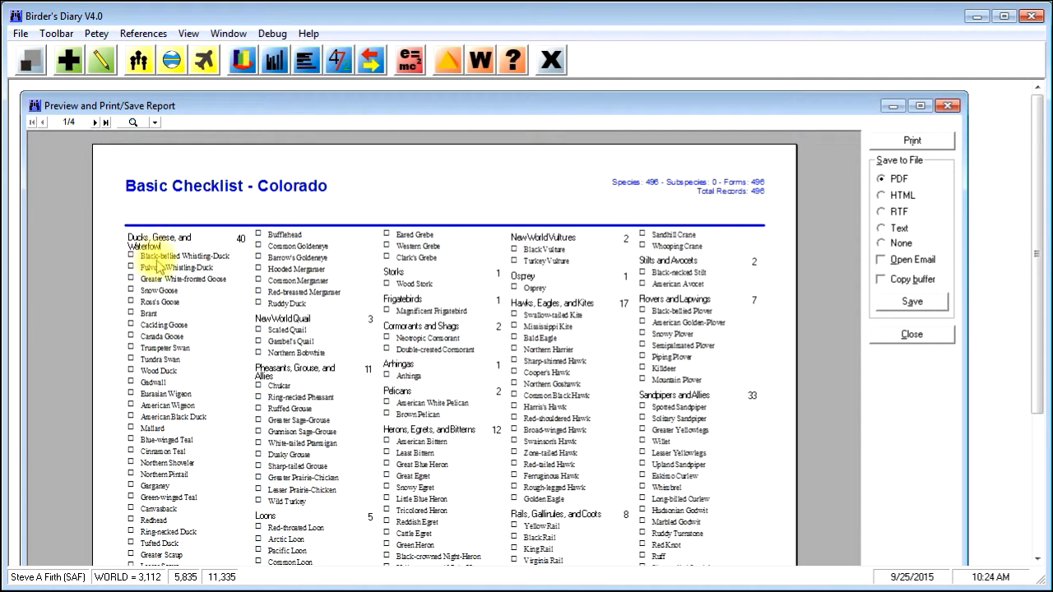
click(911, 335)
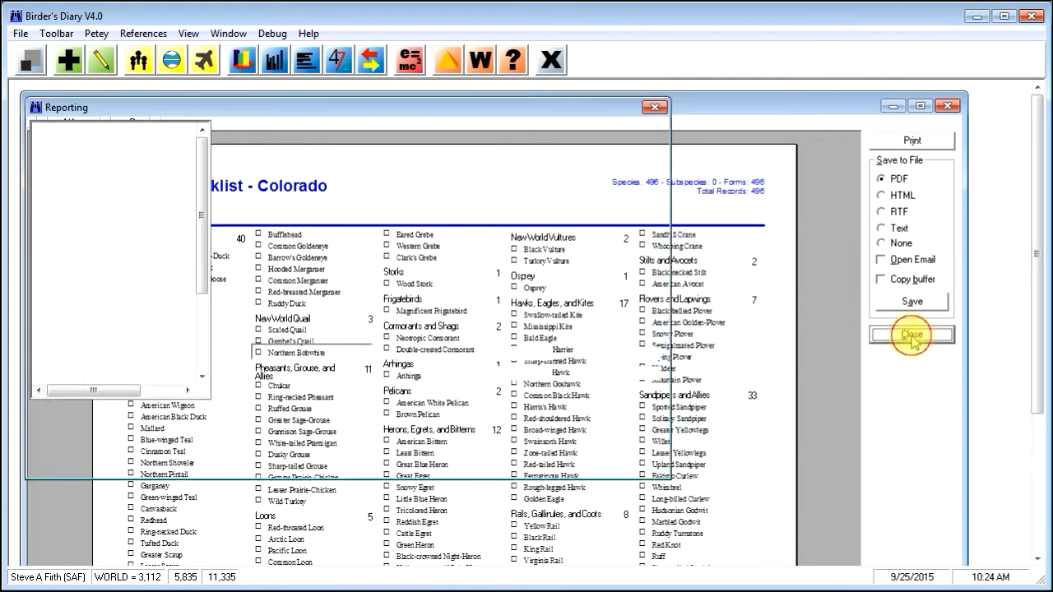
Open the font settings of the Family Desc output column and choose Times New Roman as its font
click(269, 413)
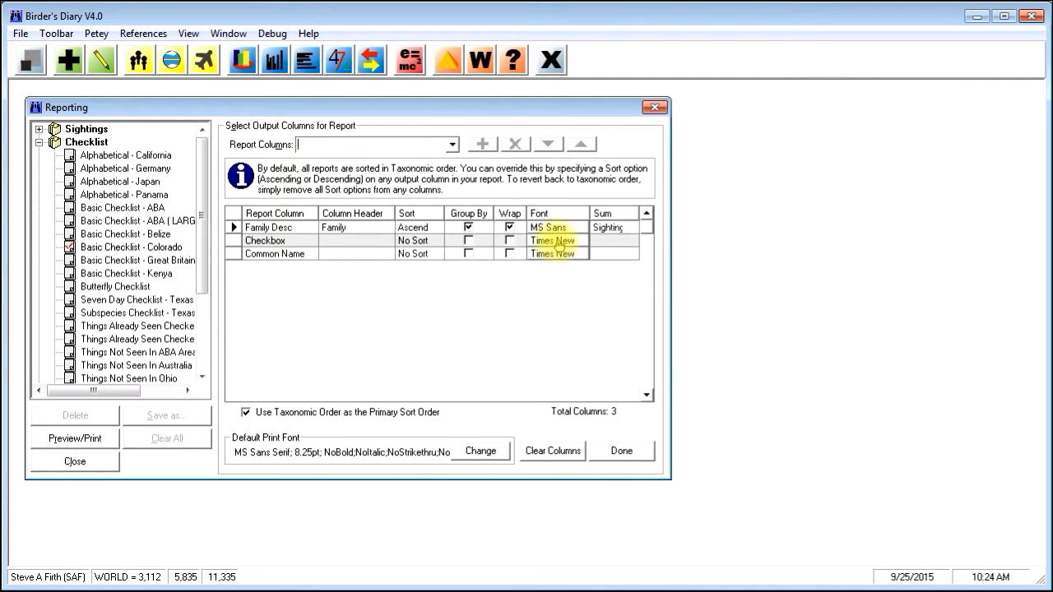
click(562, 233)
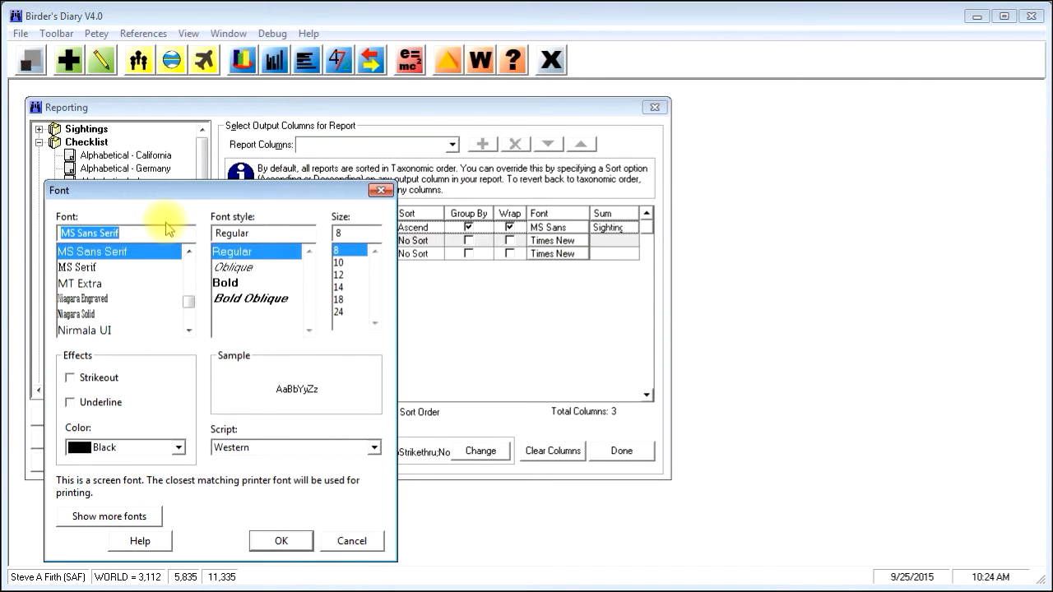
text(time n)
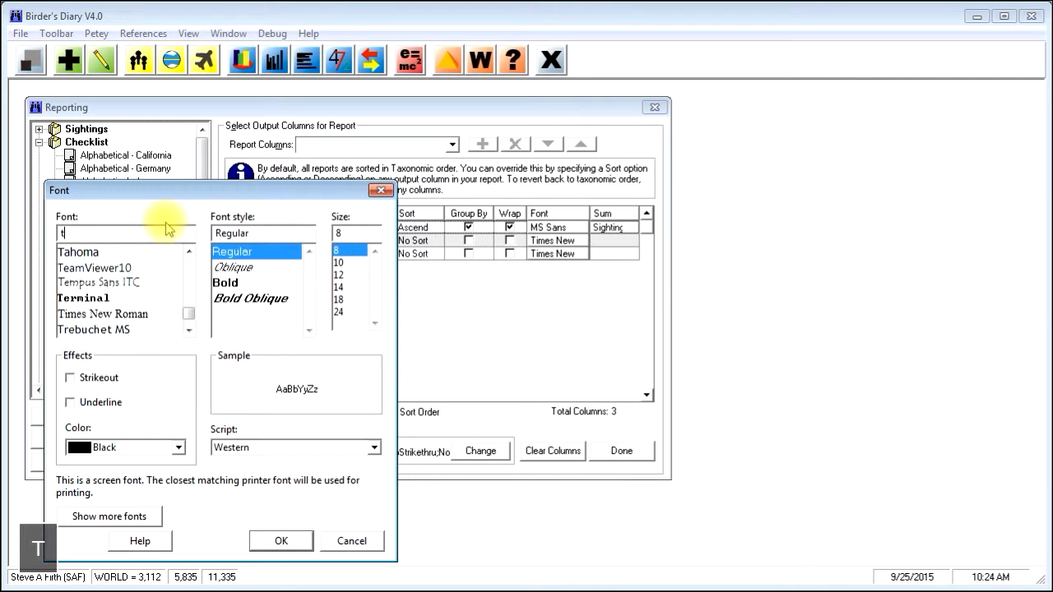
key(BackSpace)
key(BackSpace)
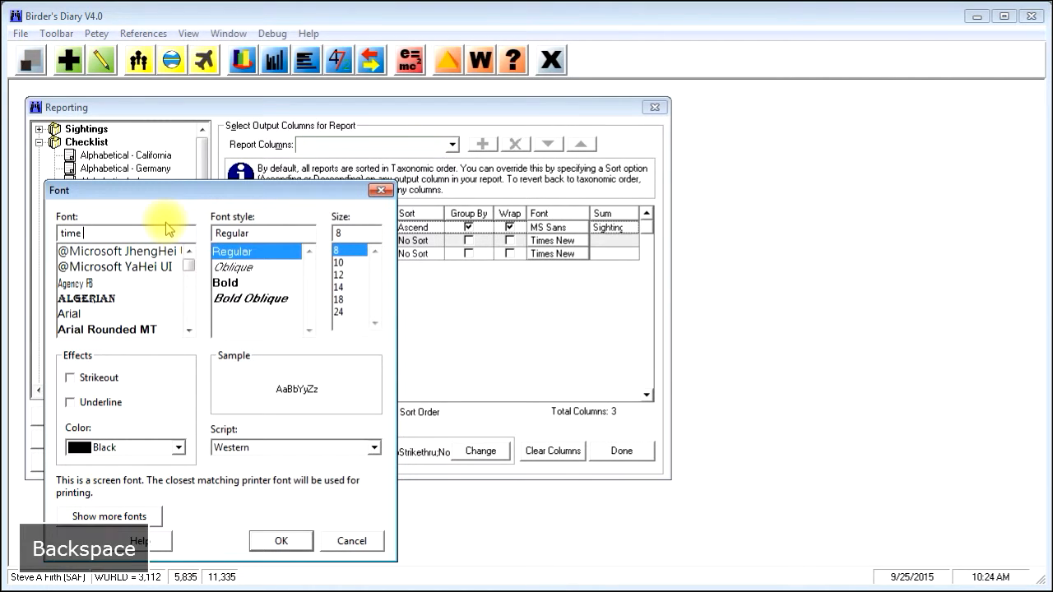
text(s)
key(Down)
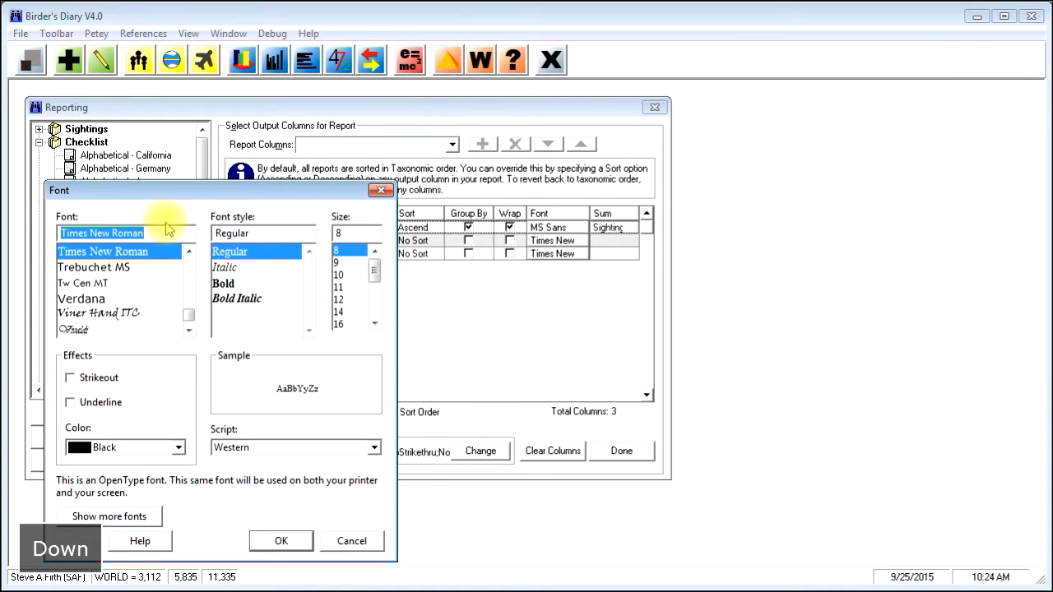
Set the Family Desc column's font style to Bold
key(Tab)
text(b)
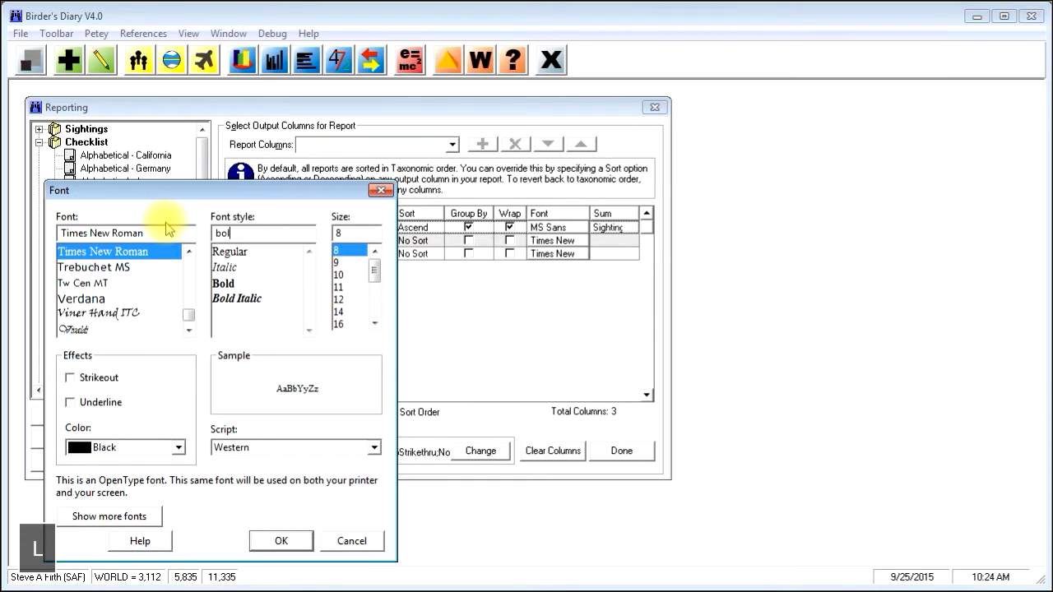
text(ol)
key(Down)
key(Down)
key(Up)
key(Tab)
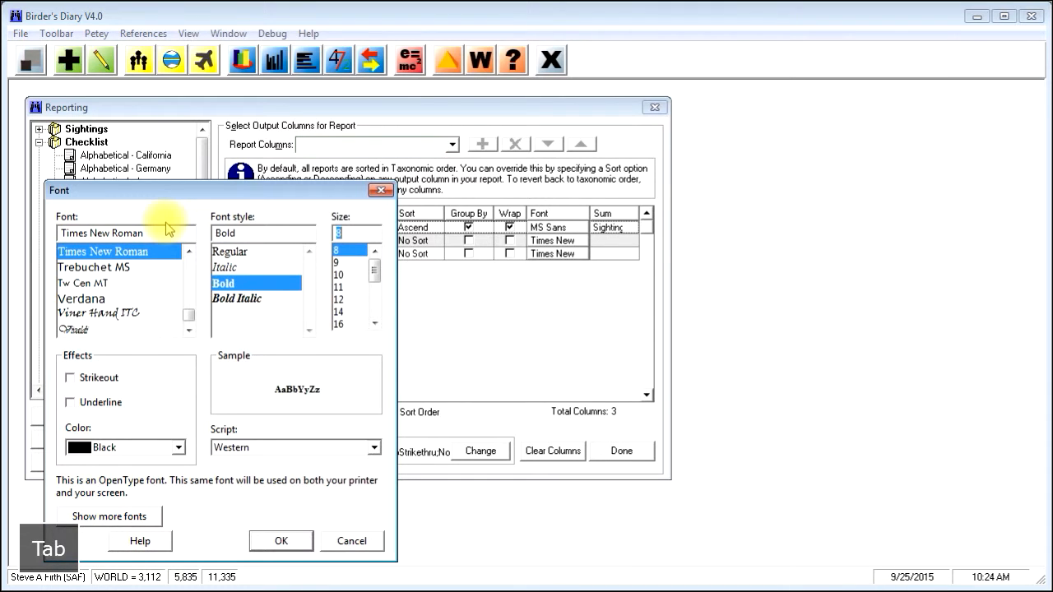
Set the Family Desc column's font size to 12 and its color to Green, then accept the font settings
click(340, 301)
click(177, 448)
click(74, 489)
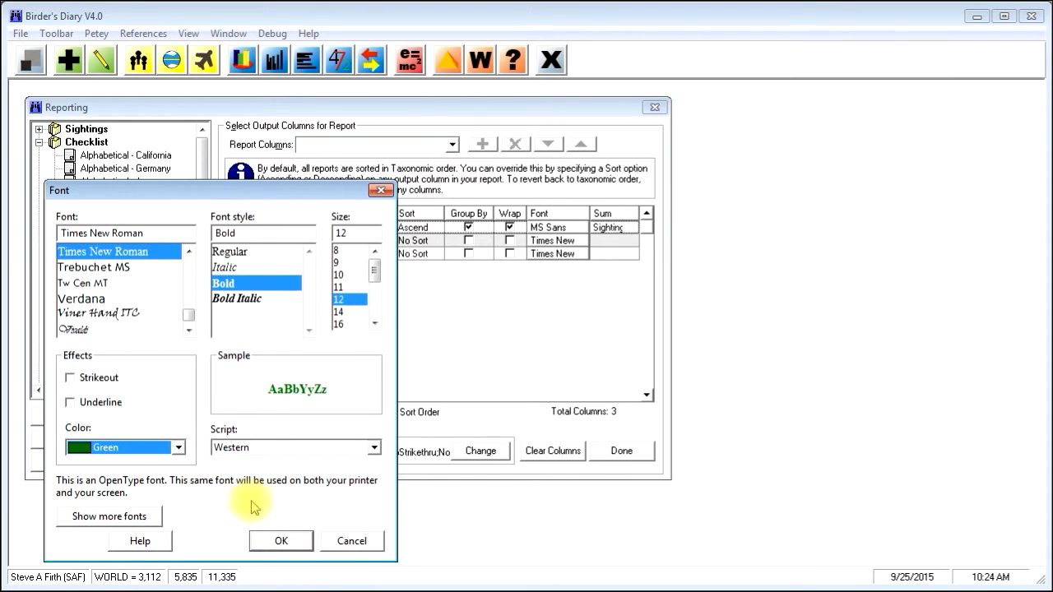
click(280, 541)
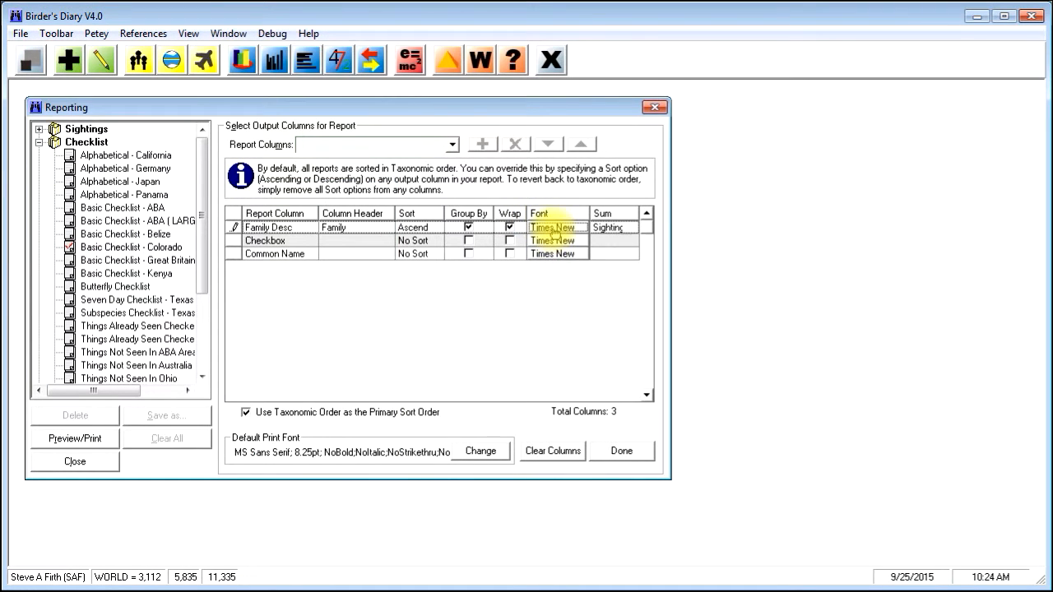
Finish editing the output columns, then preview the checklist with its formatted family headings and close the preview
click(621, 450)
click(90, 440)
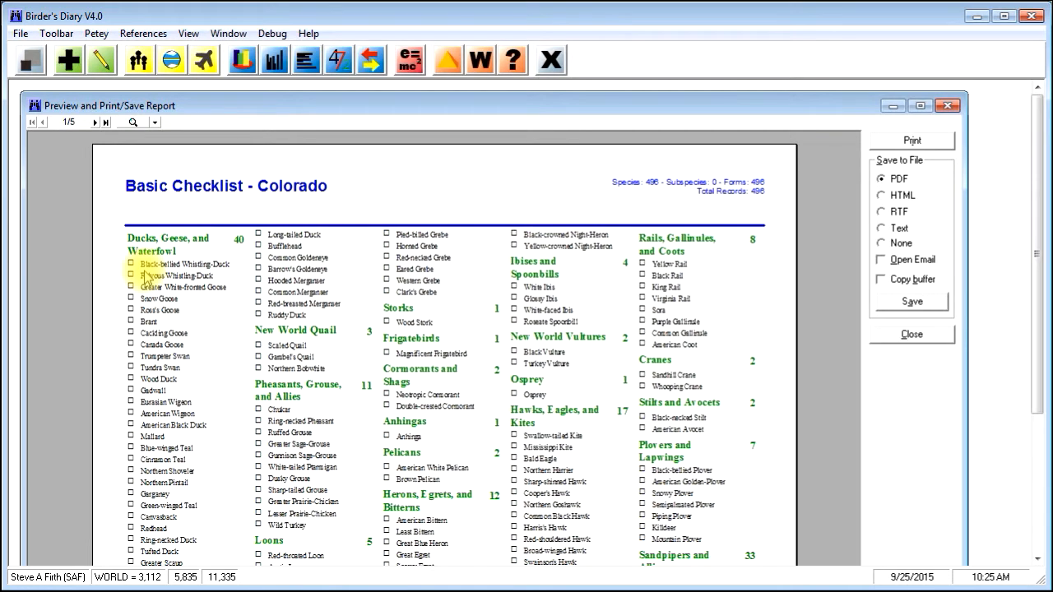
click(915, 334)
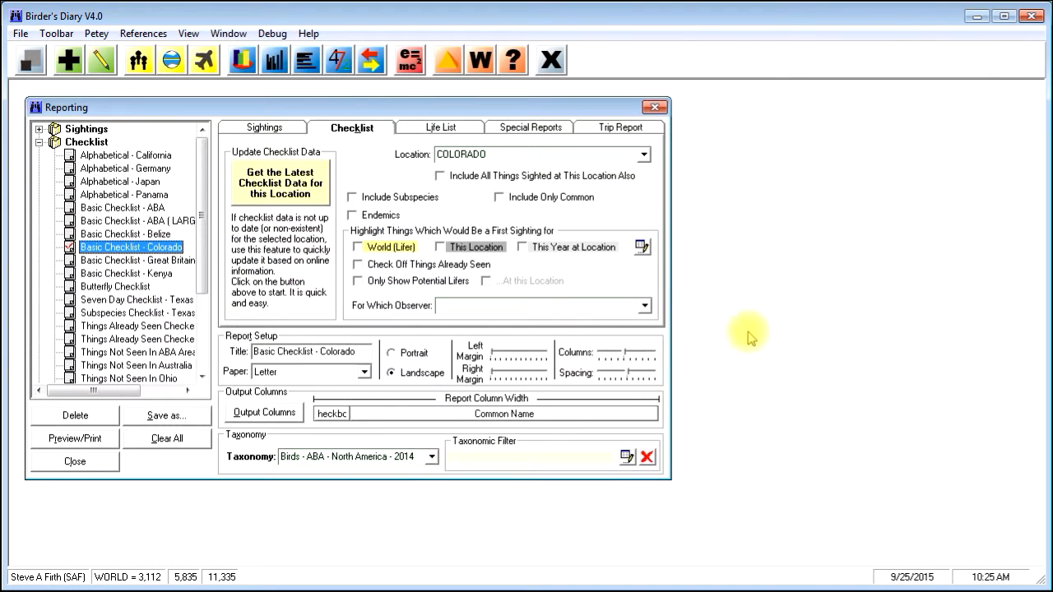
Add two more Checkbox columns to the report's output columns
click(265, 413)
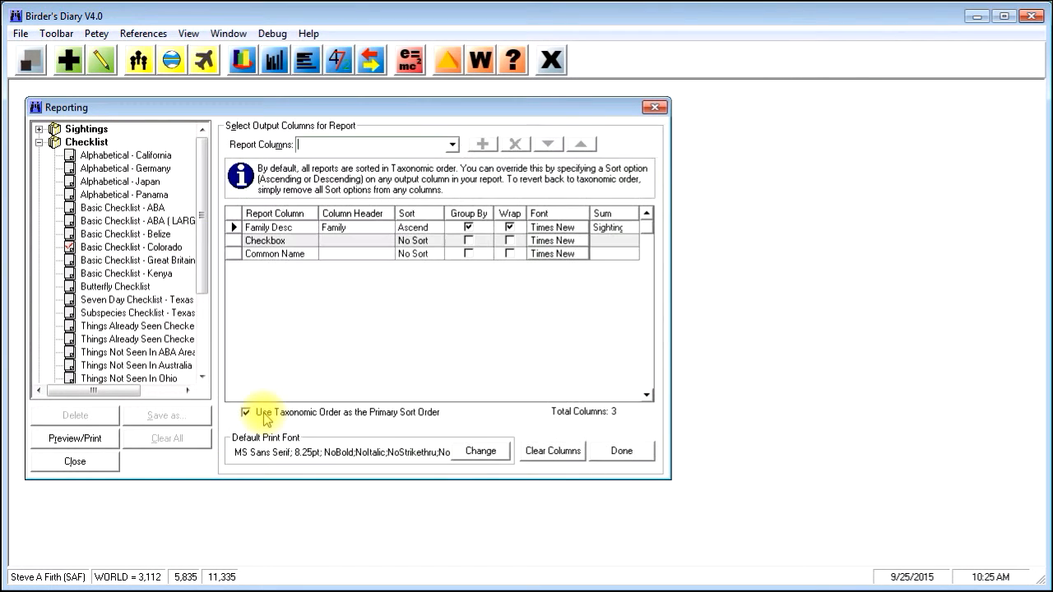
text(che)
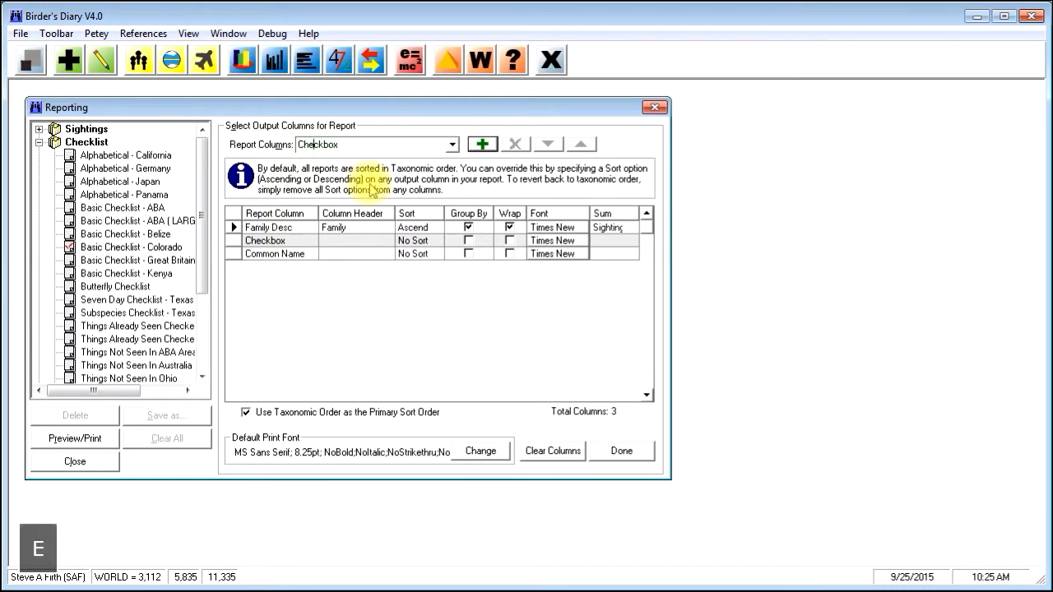
key(Return)
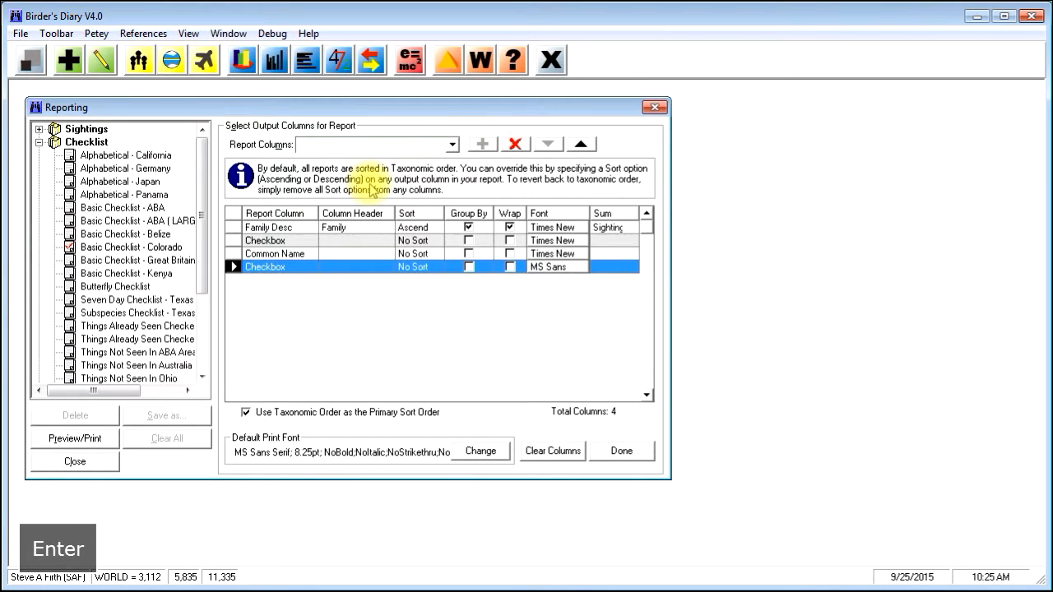
text(check)
key(Return)
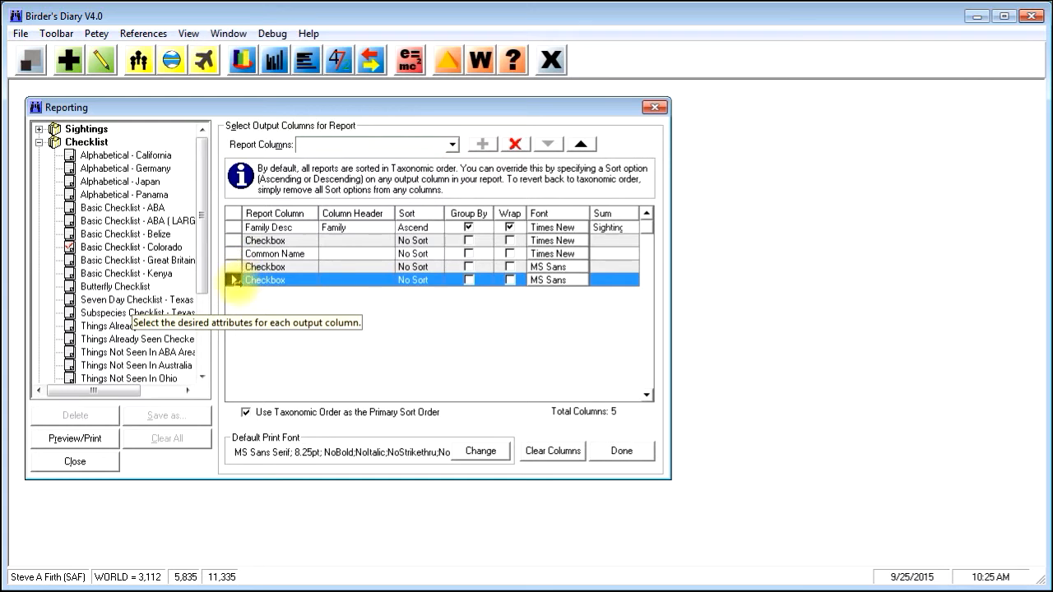
Move the Common Name output column below all three Checkbox columns and finish editing the output columns
click(232, 253)
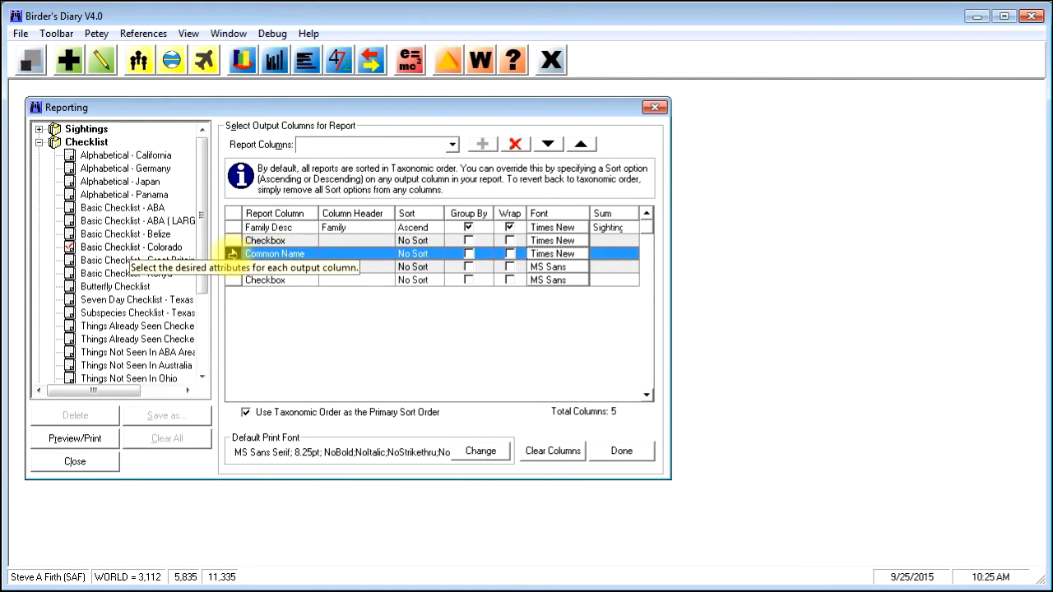
click(548, 145)
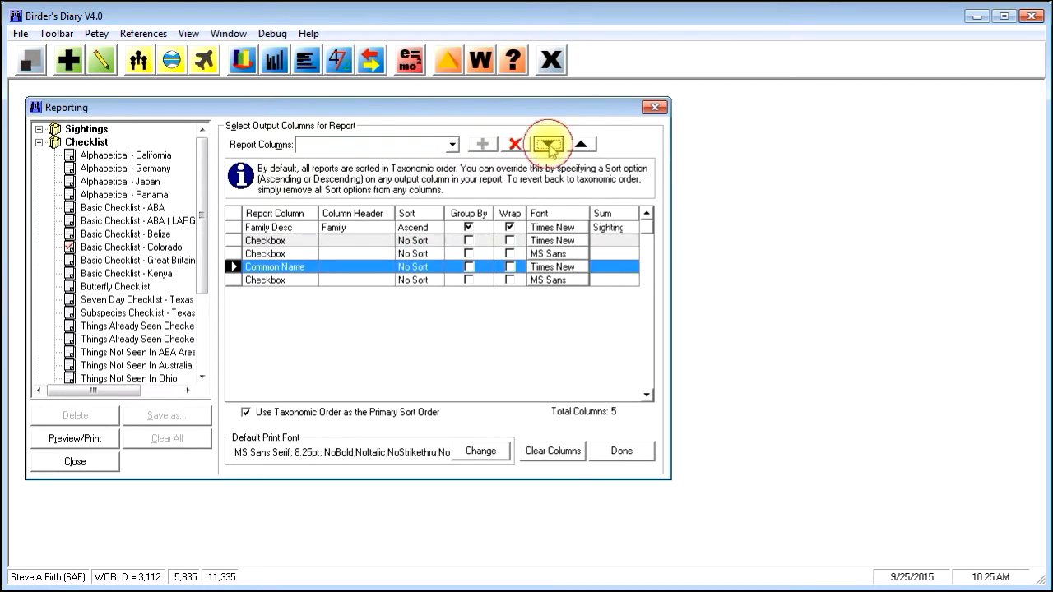
click(548, 145)
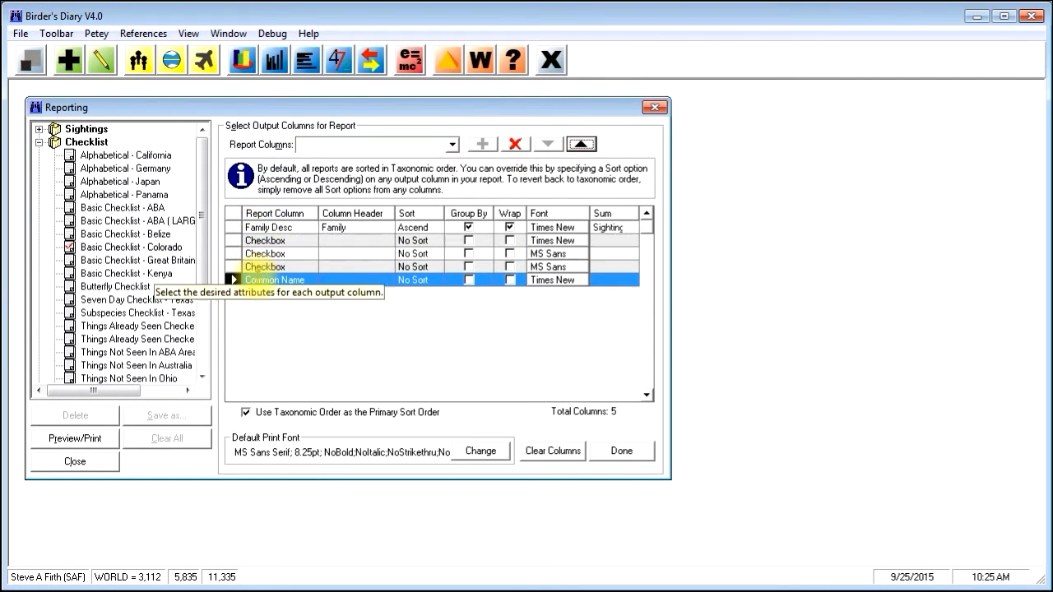
click(638, 459)
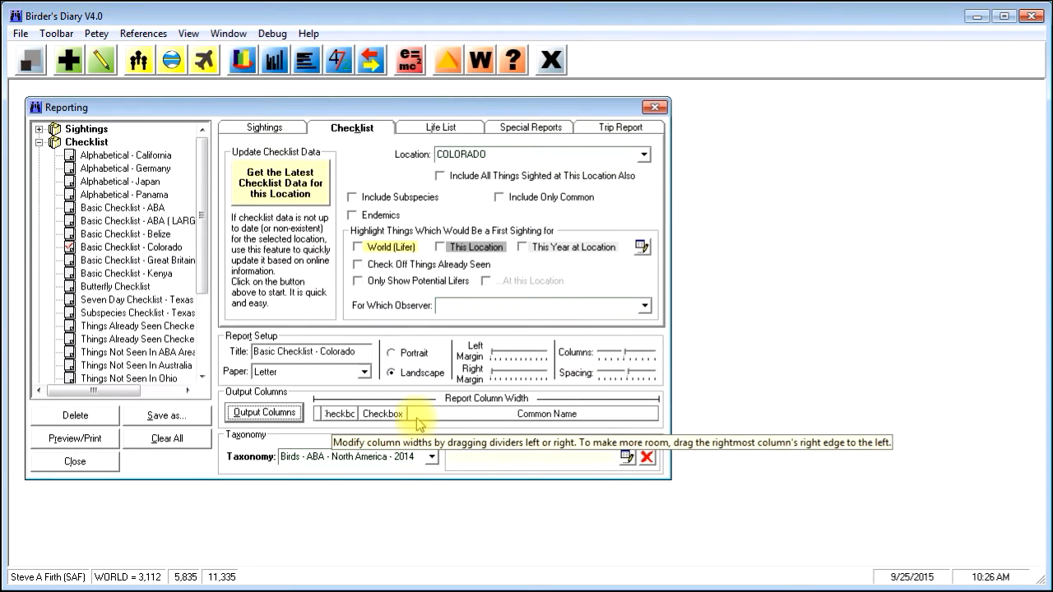
Adjust the three Checkbox columns to equal narrow widths in the report column widths, then preview the checklist and close the preview
drag(404, 413, 377, 414)
drag(655, 417, 620, 416)
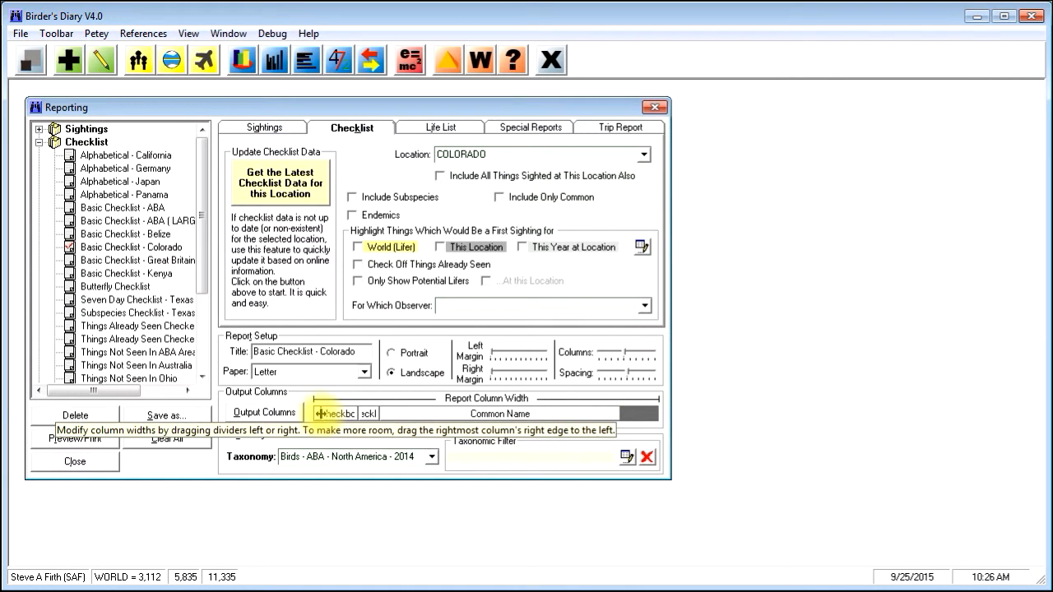
drag(337, 412, 399, 414)
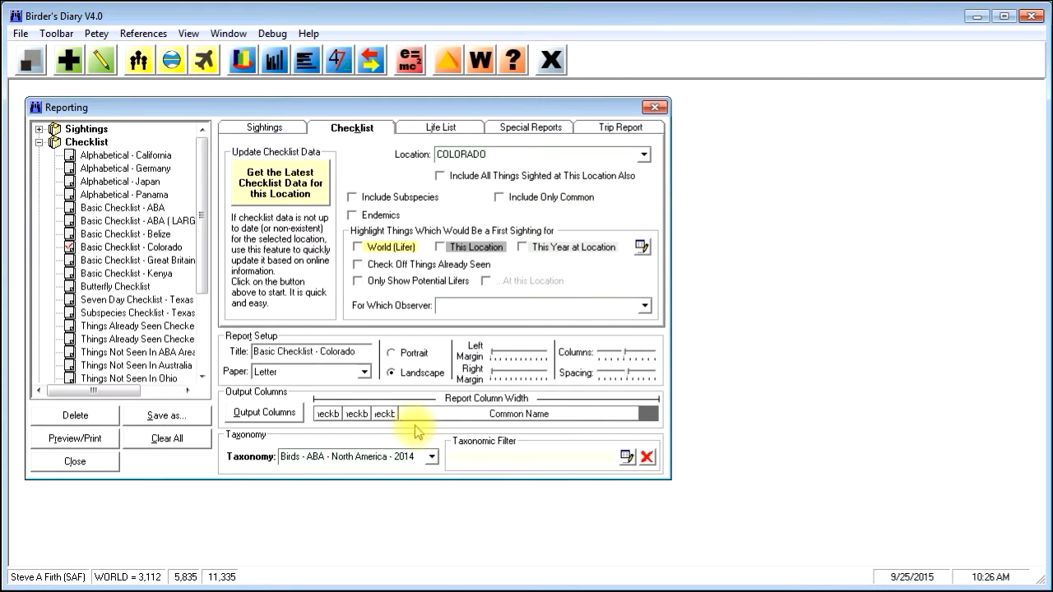
click(102, 443)
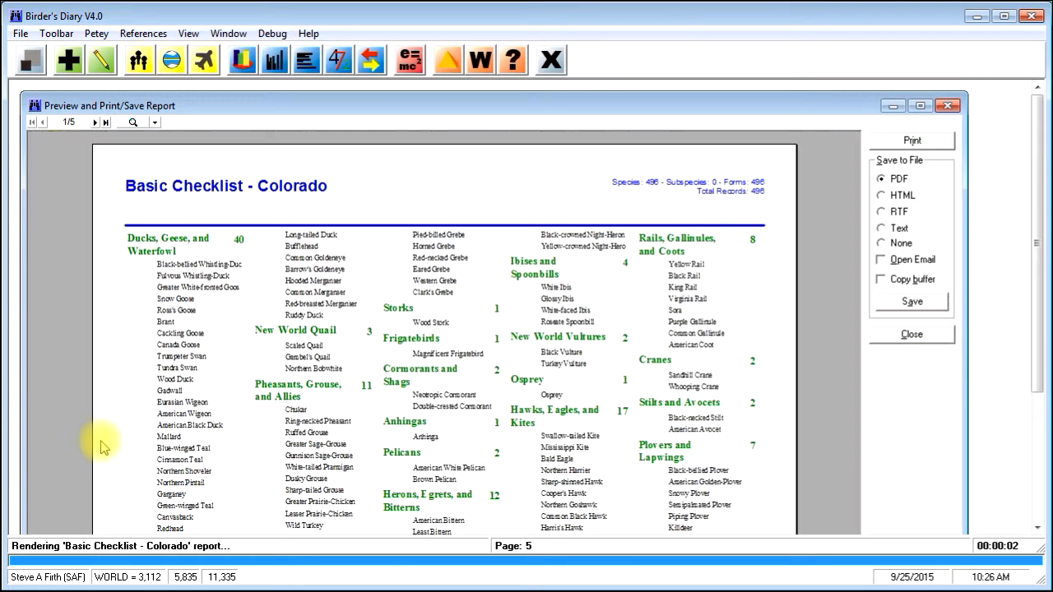
click(925, 348)
Widen each of the three Checkbox columns slightly and evenly, then preview the checklist and close the preview
drag(342, 415, 417, 414)
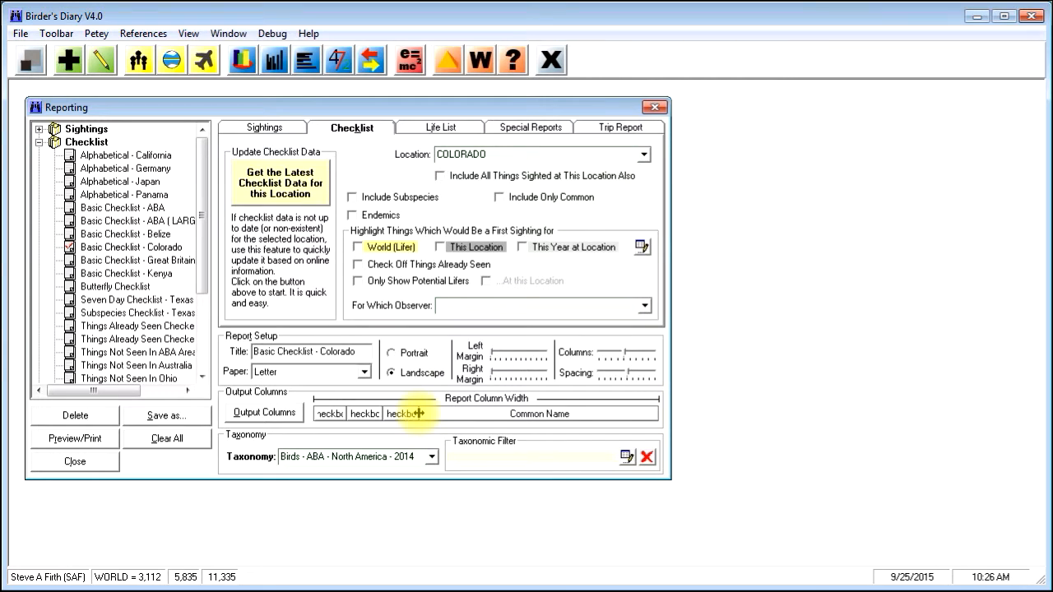
click(87, 438)
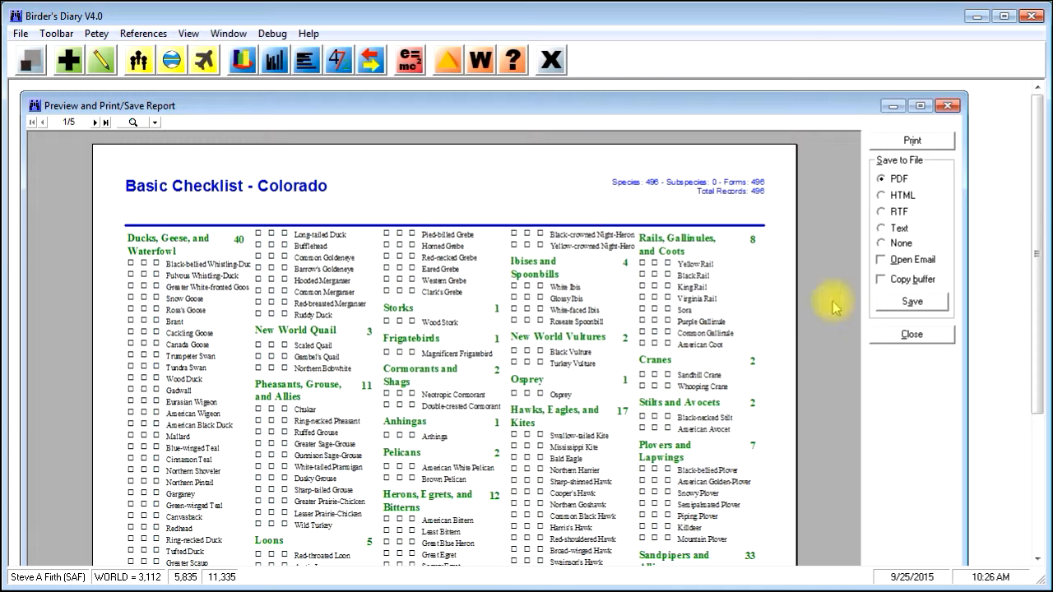
click(913, 337)
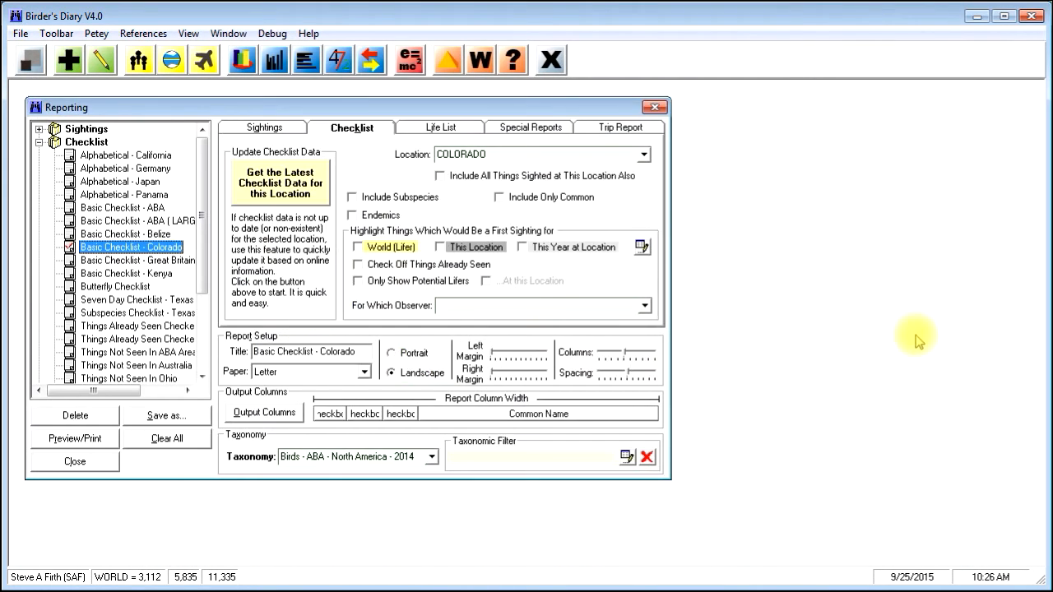
Set the column headers of the three Checkbox output columns to M, T and W in order, then preview the checklist
click(269, 418)
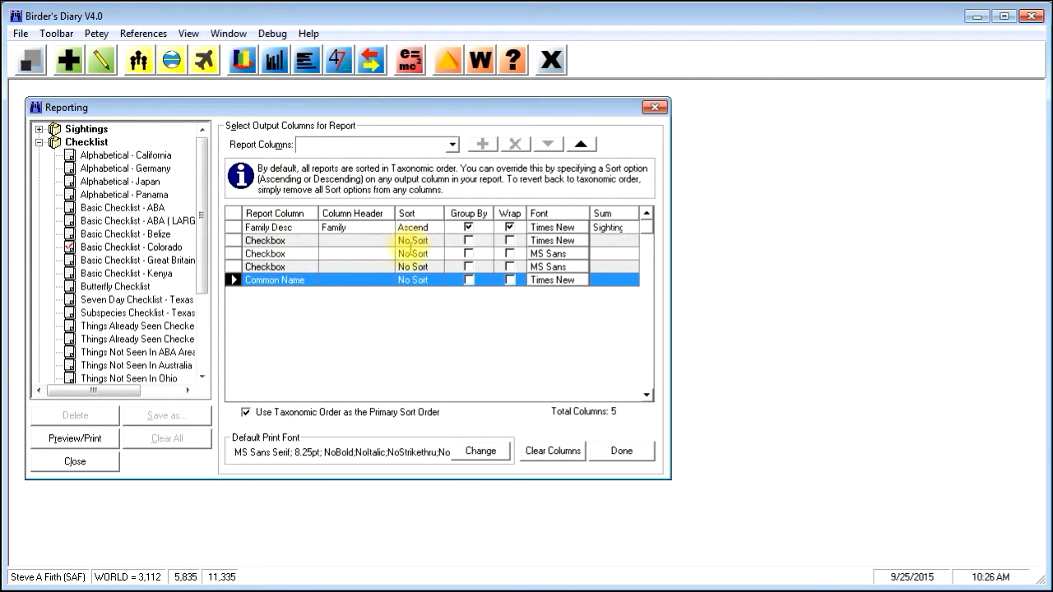
click(336, 240)
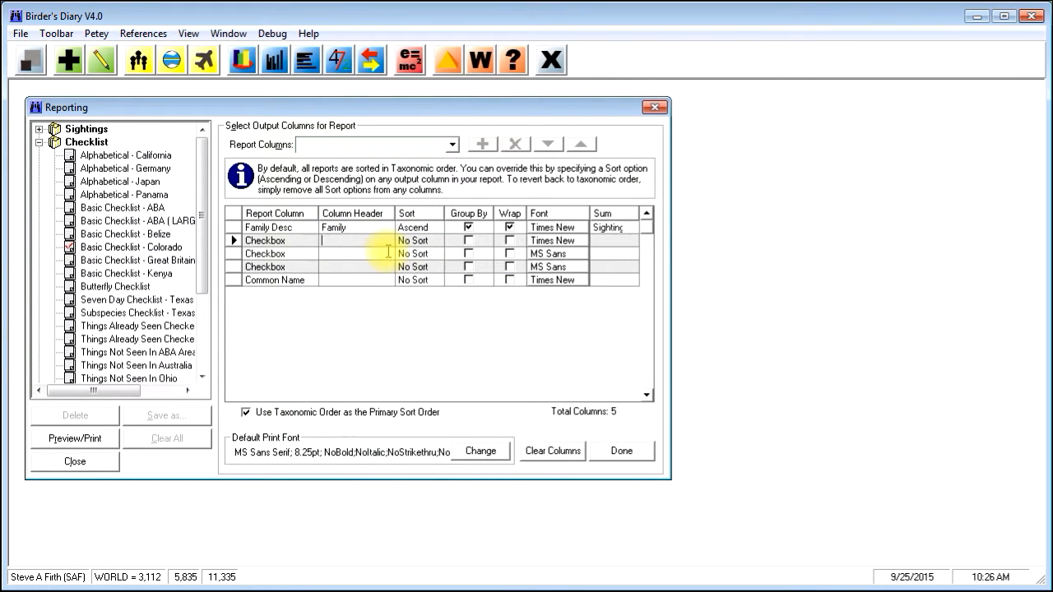
text(M)
key(Down)
text(T)
key(Down)
text(W)
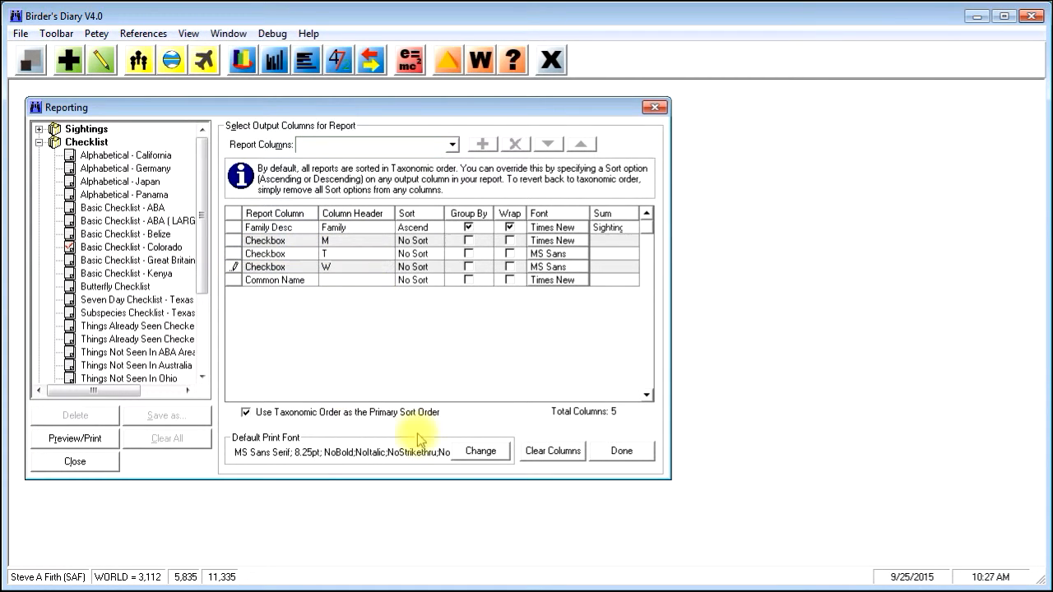
click(622, 451)
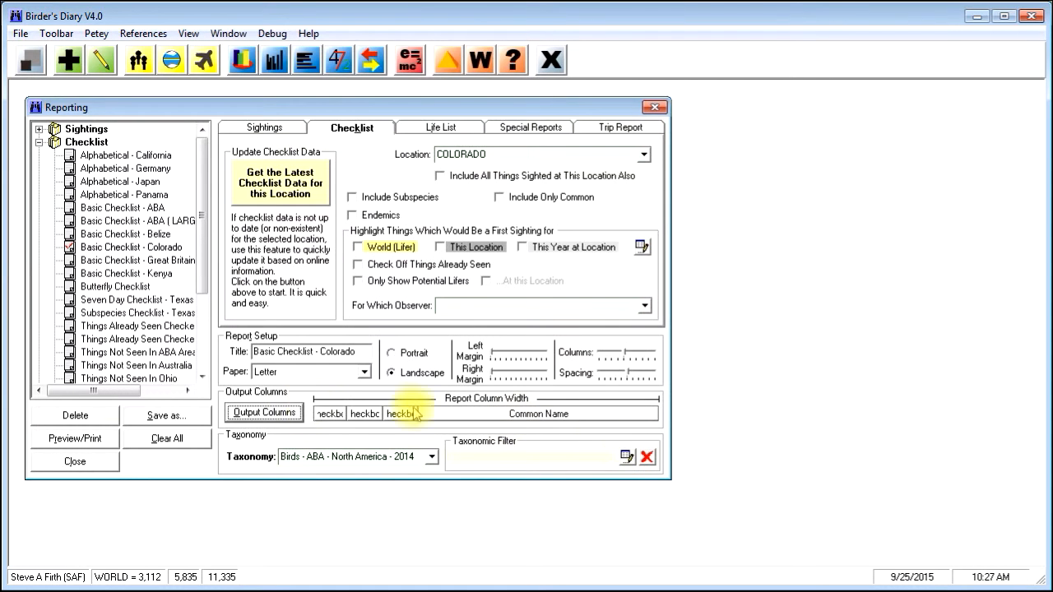
click(93, 438)
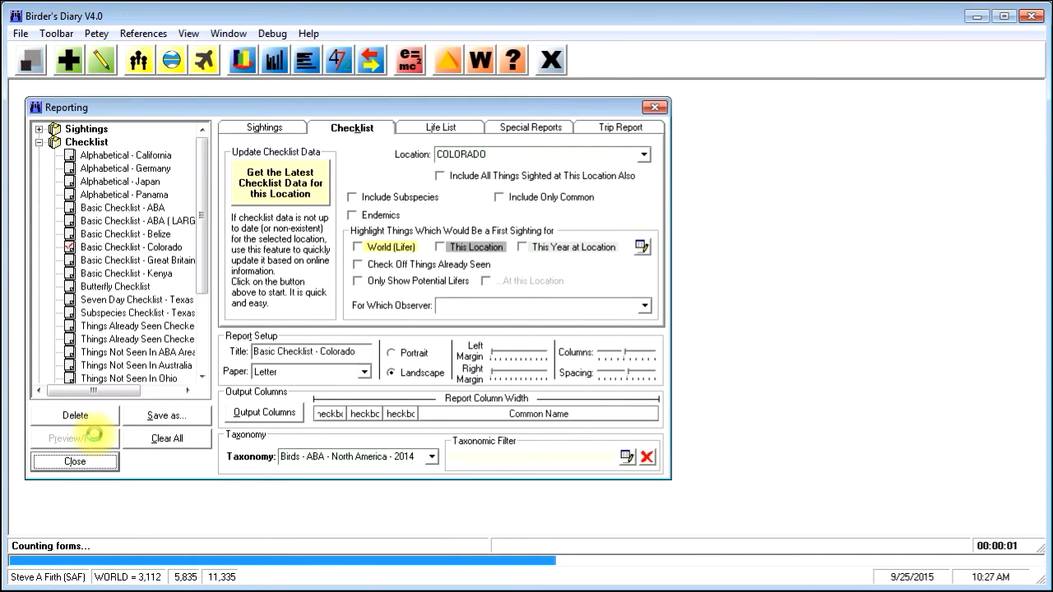